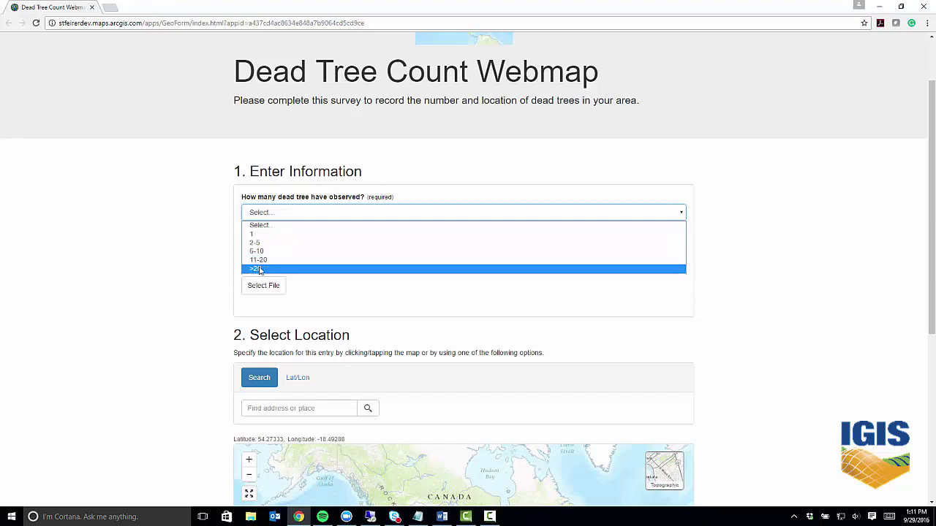
Choose >20 as the dead tree count, then scroll down to review the map and Submit section.
click(258, 269)
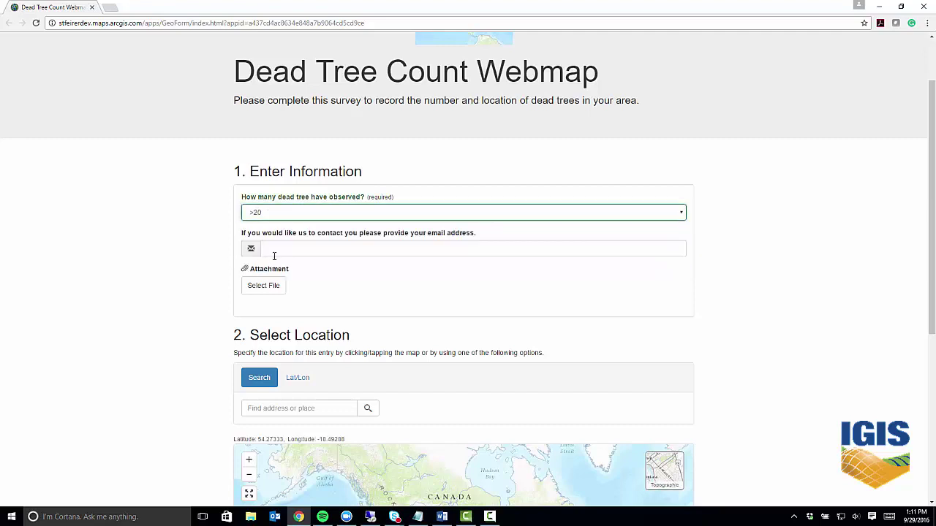
click(291, 253)
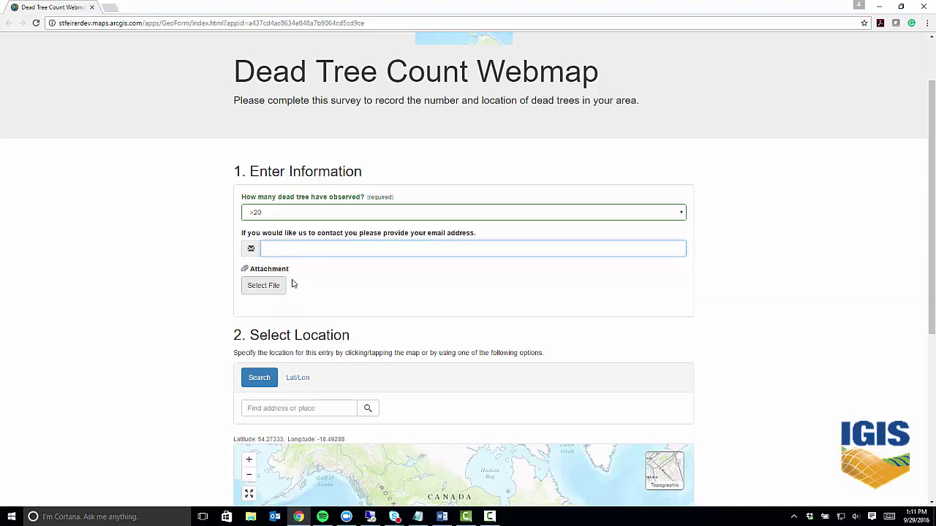
drag(924, 276, 924, 380)
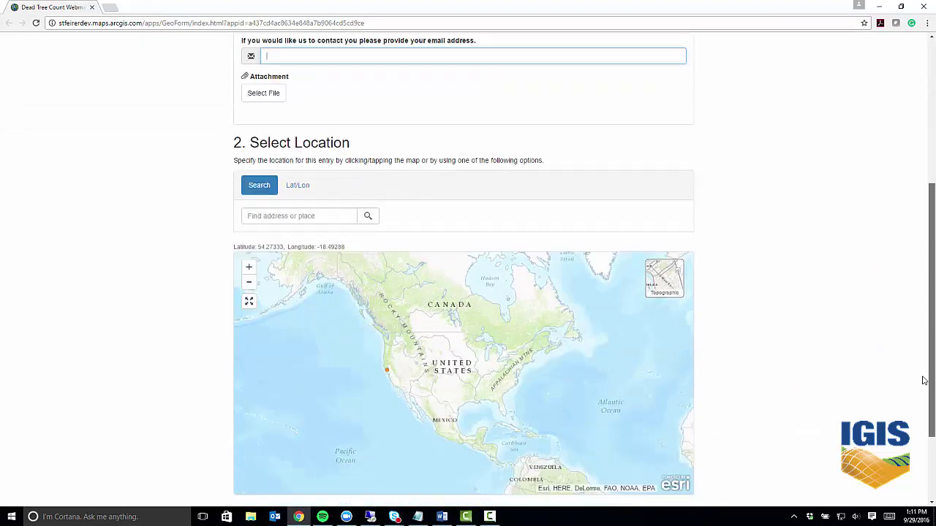
scroll(346, 119, down, 1)
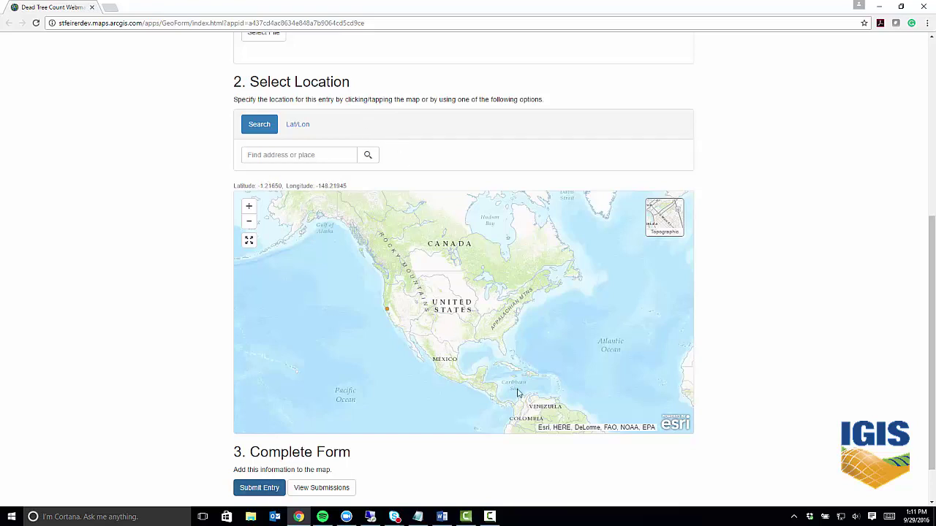
scroll(930, 243, up, 4)
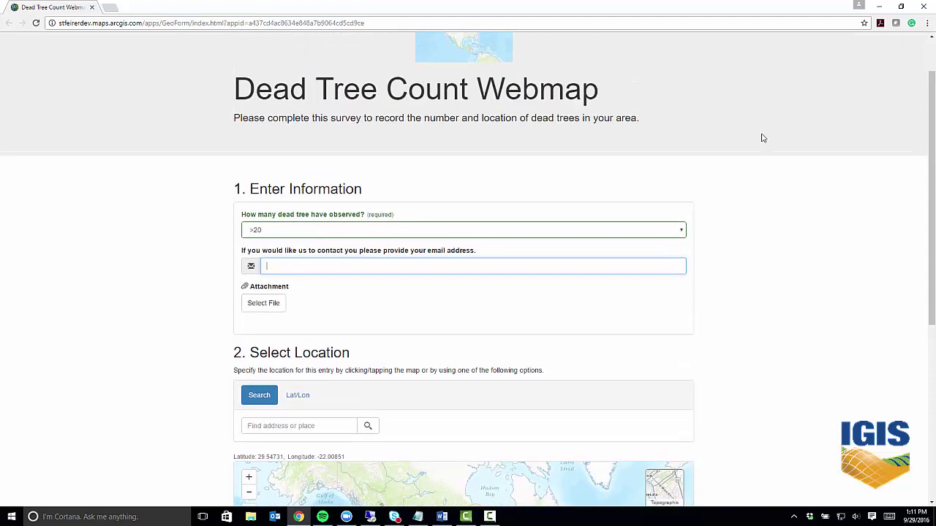
Reselect >20 as the dead tree count and fill in the contact e-mail address.
click(298, 230)
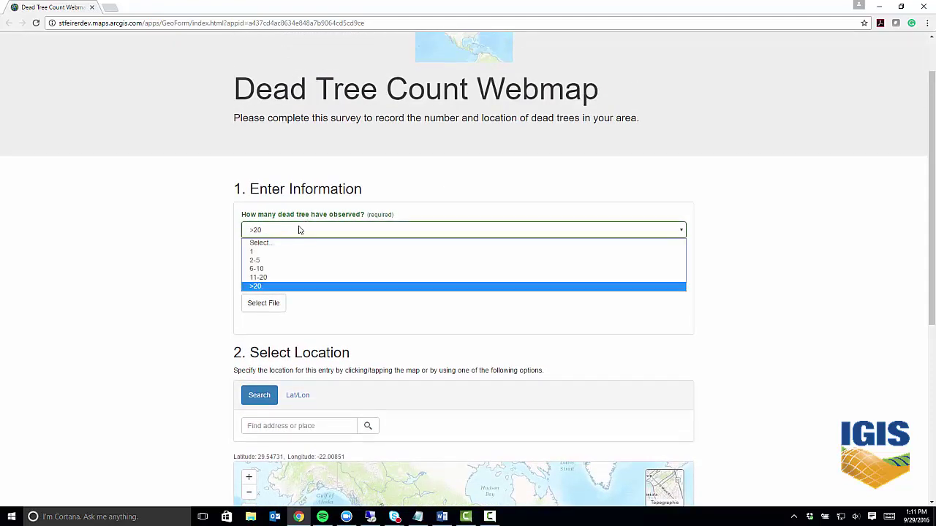
click(261, 287)
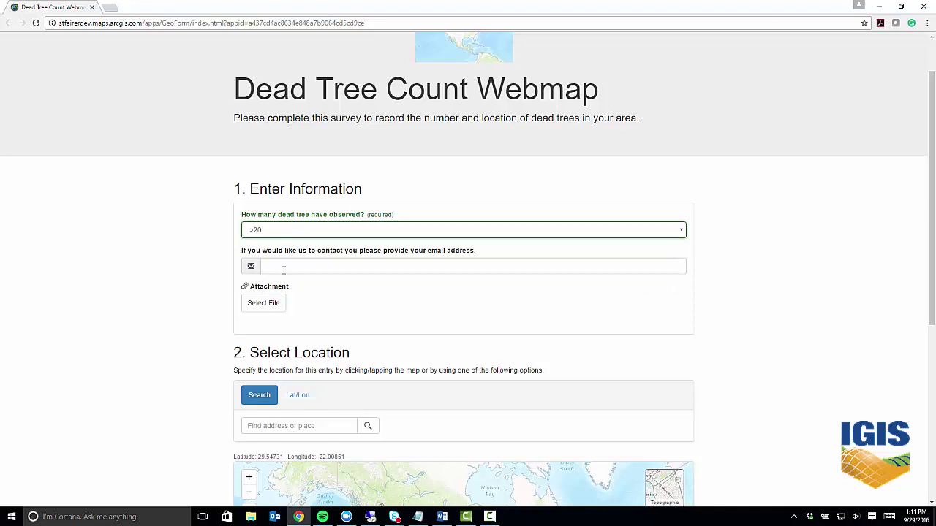
click(283, 270)
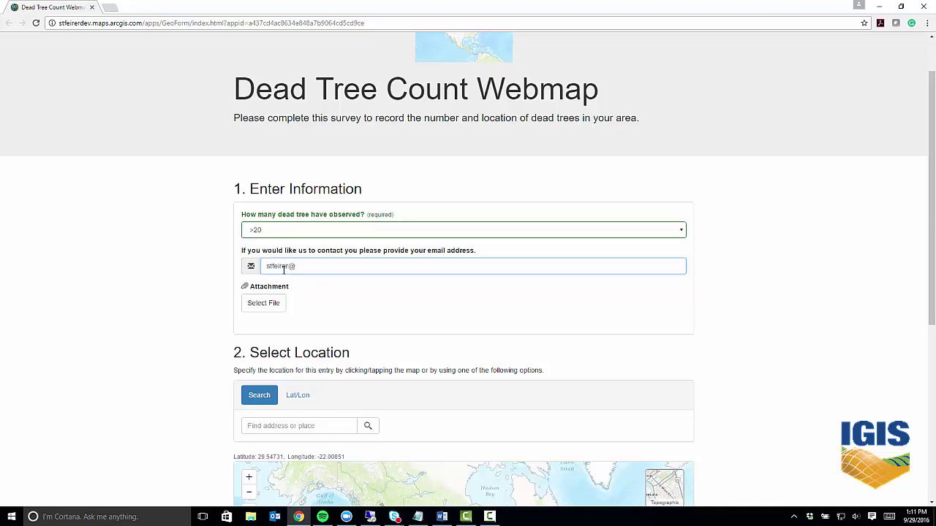
Attach background.jpg to the survey entry.
click(284, 304)
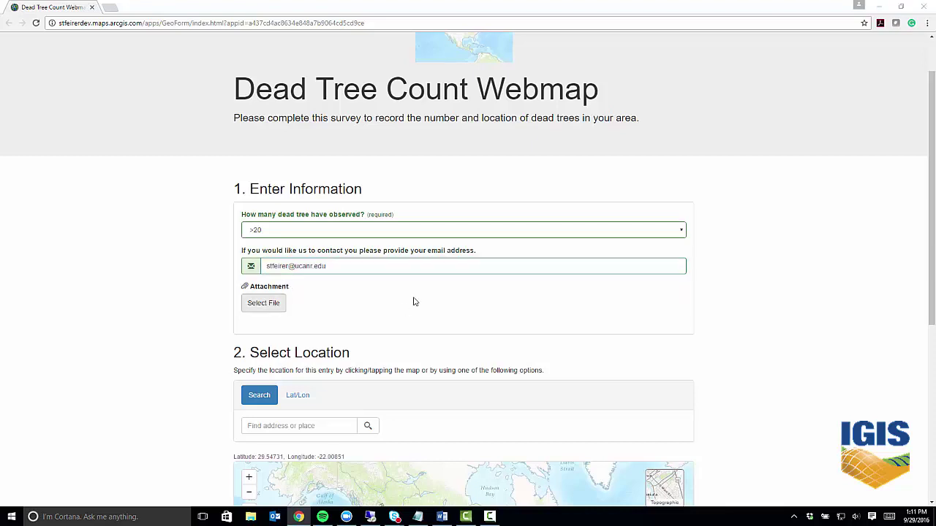
click(286, 212)
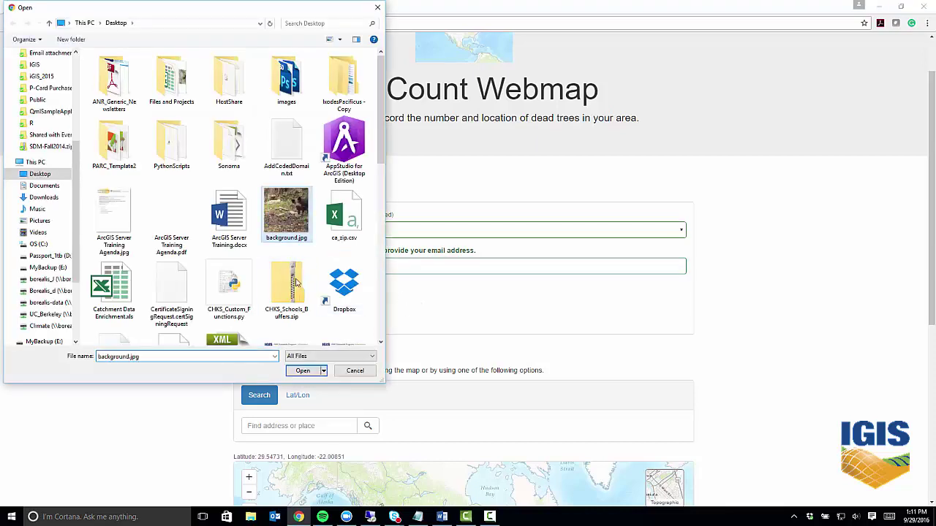
click(303, 371)
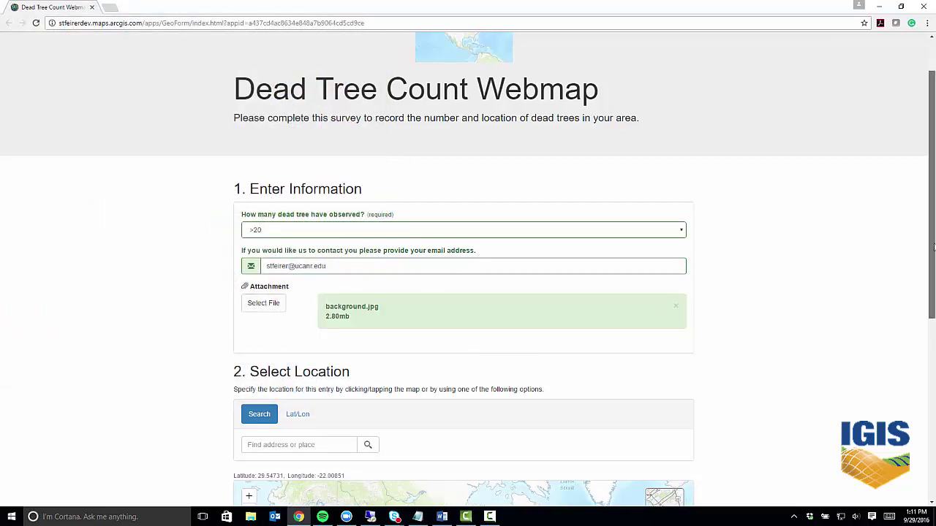
Zoom the map into the Hopland area and place the location pin just north-east of Hopland.
drag(930, 241, 927, 336)
scroll(927, 335, down, 1)
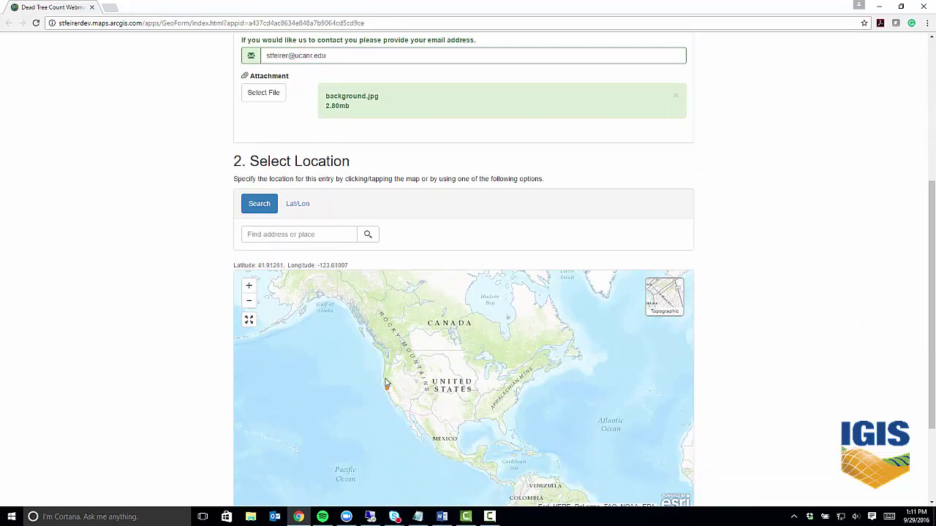
click(387, 387)
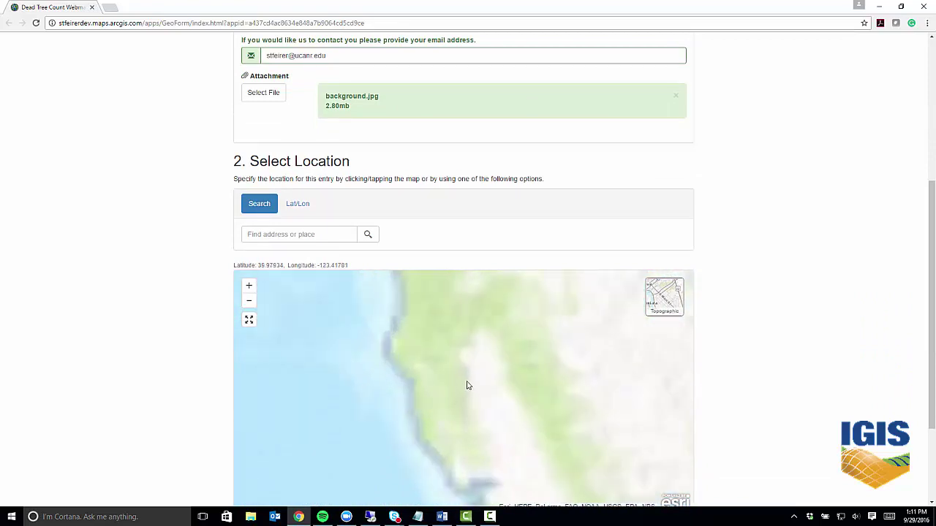
drag(434, 405, 471, 441)
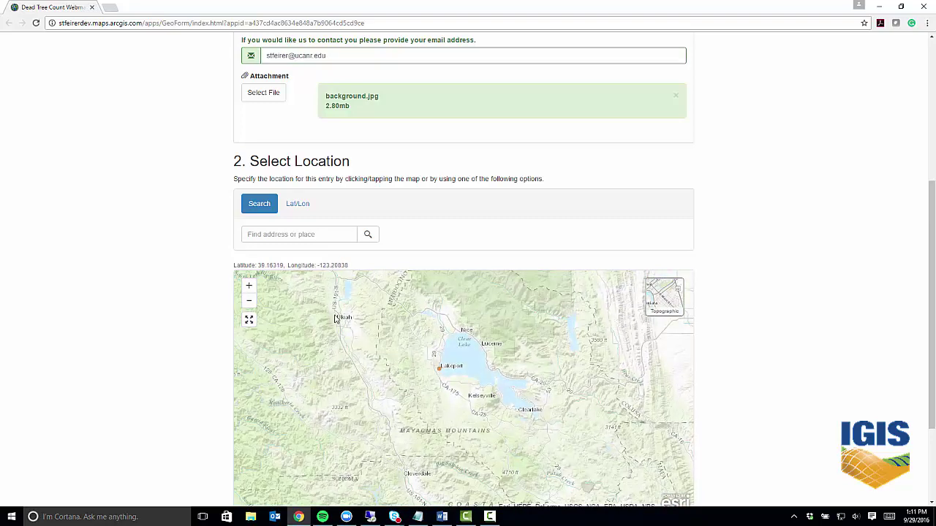
drag(363, 376, 421, 422)
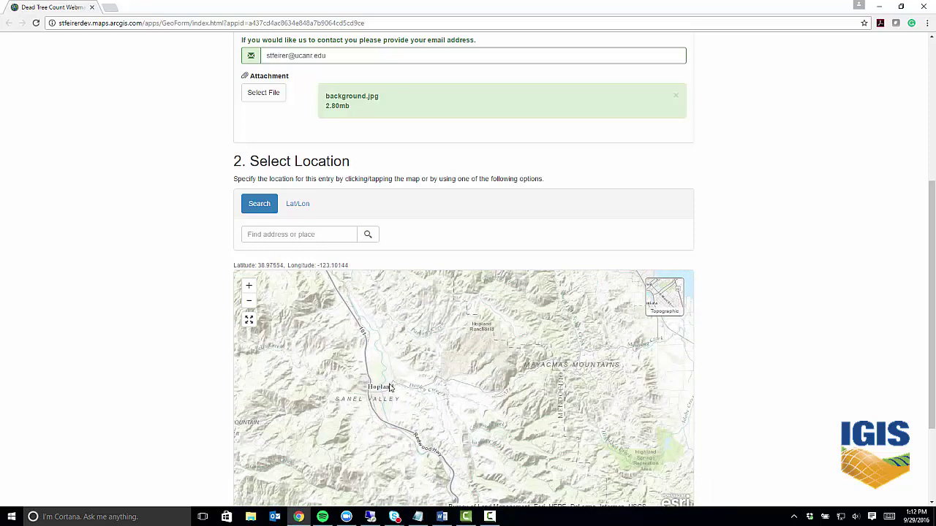
click(406, 368)
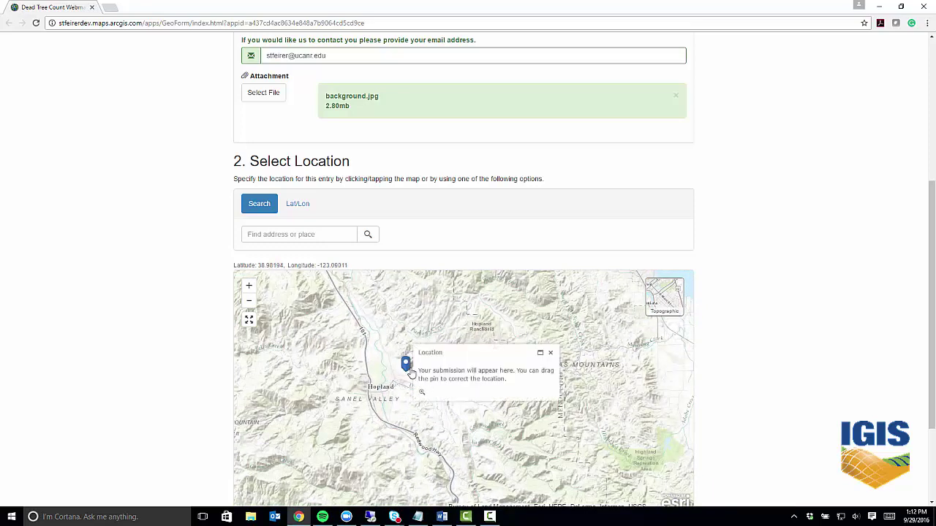
drag(406, 366, 403, 357)
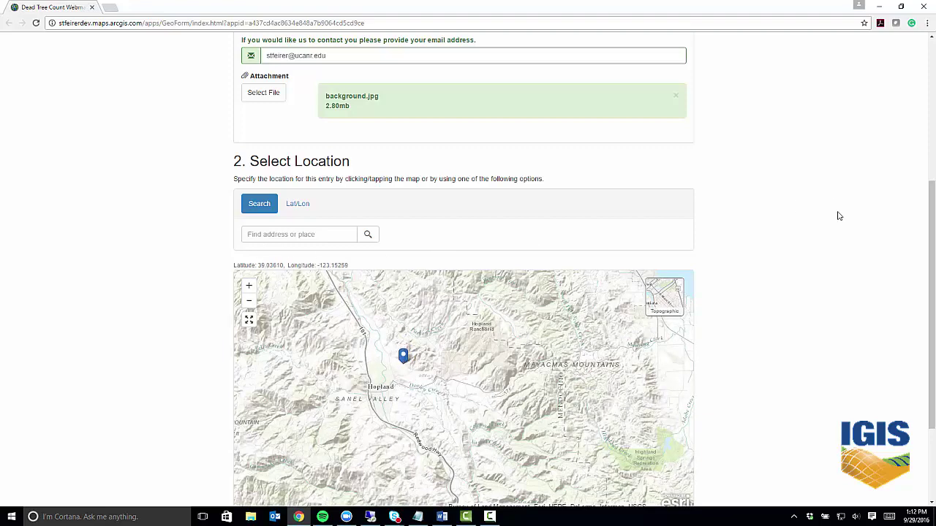
drag(929, 293, 920, 392)
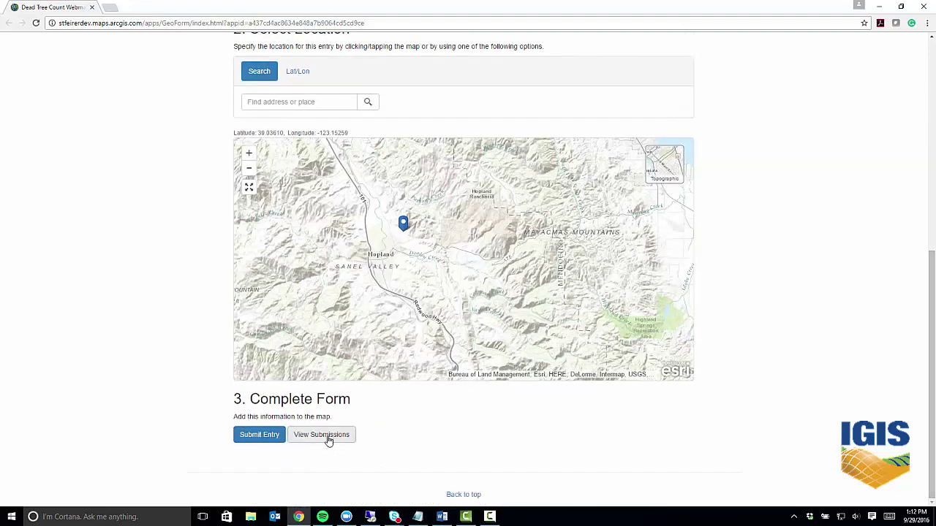
Submit the survey entry and dismiss the upload status and thank-you dialogs.
click(266, 438)
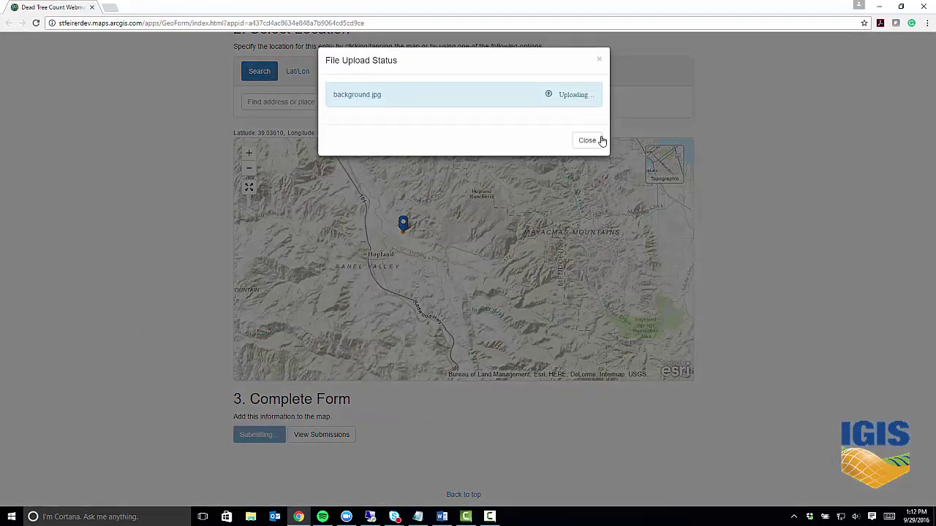
click(587, 143)
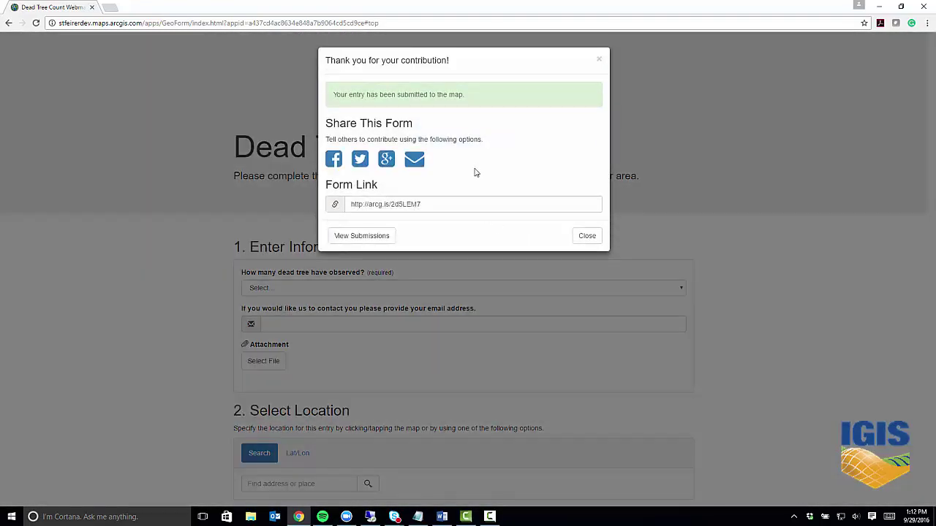
click(585, 236)
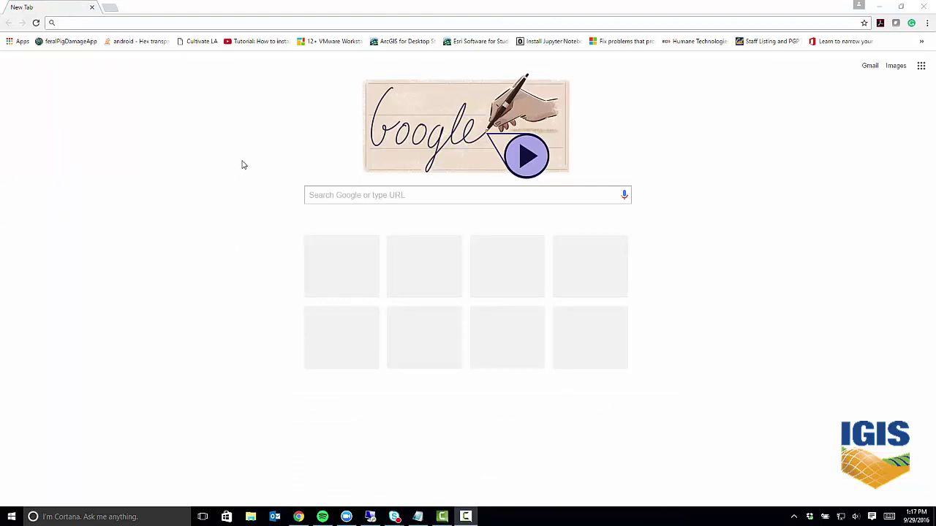
Load igis.ucanr.edu and open the GIS software download form from GIS Resources > ESRI Software.
click(296, 22)
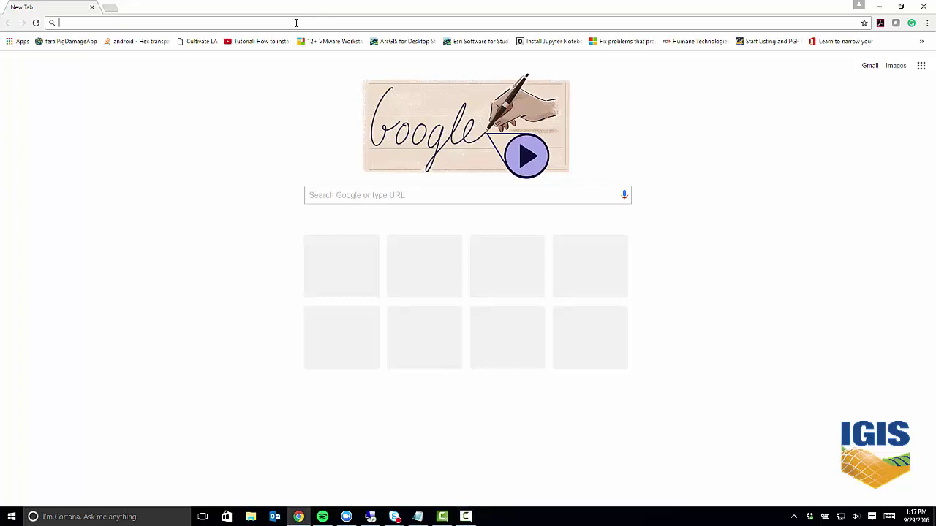
text(igis.ucanr.edu)
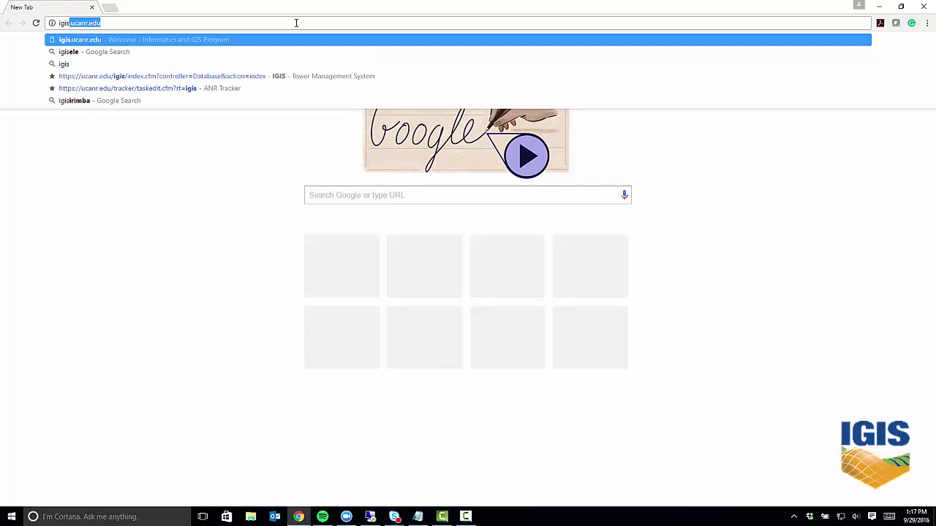
key(Return)
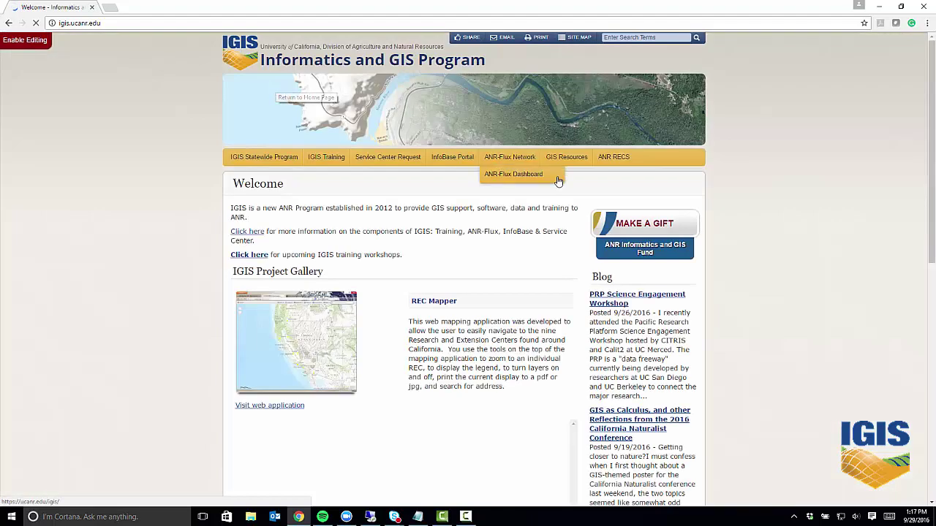
mouse_move(566, 159)
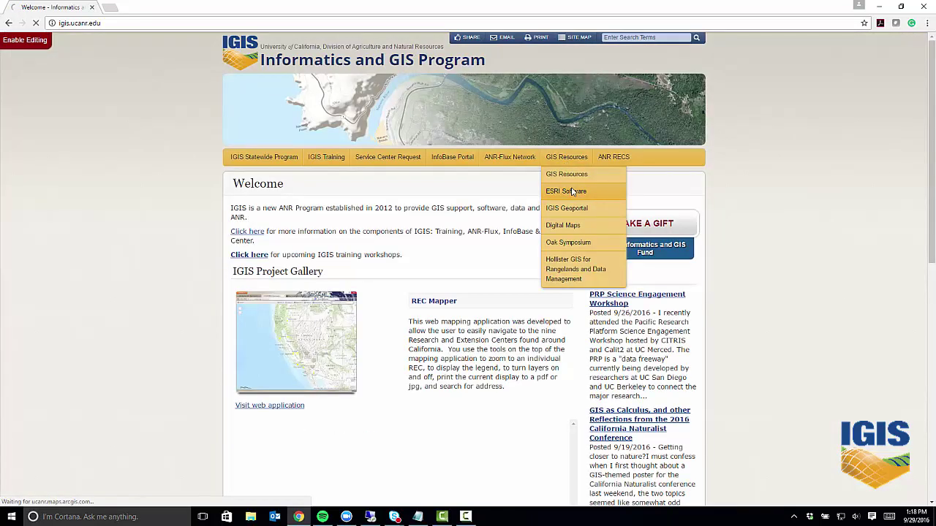
click(572, 191)
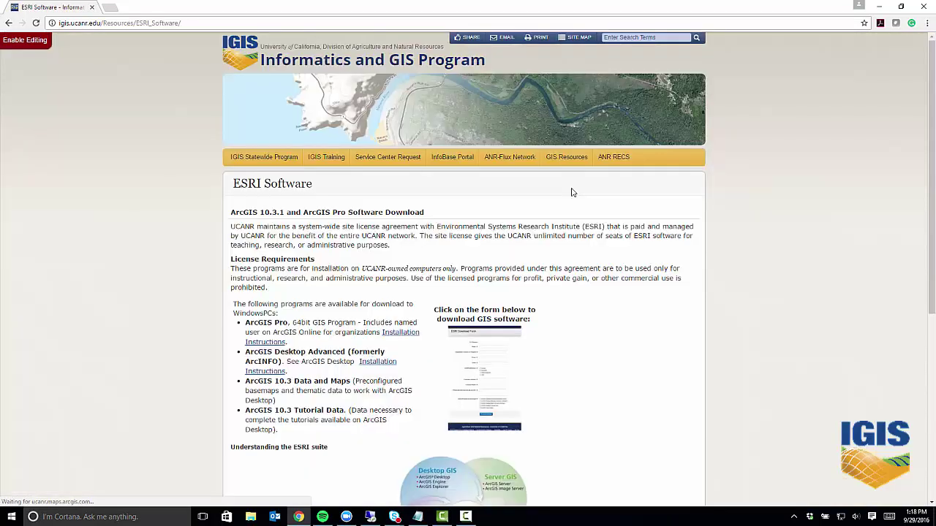
click(484, 386)
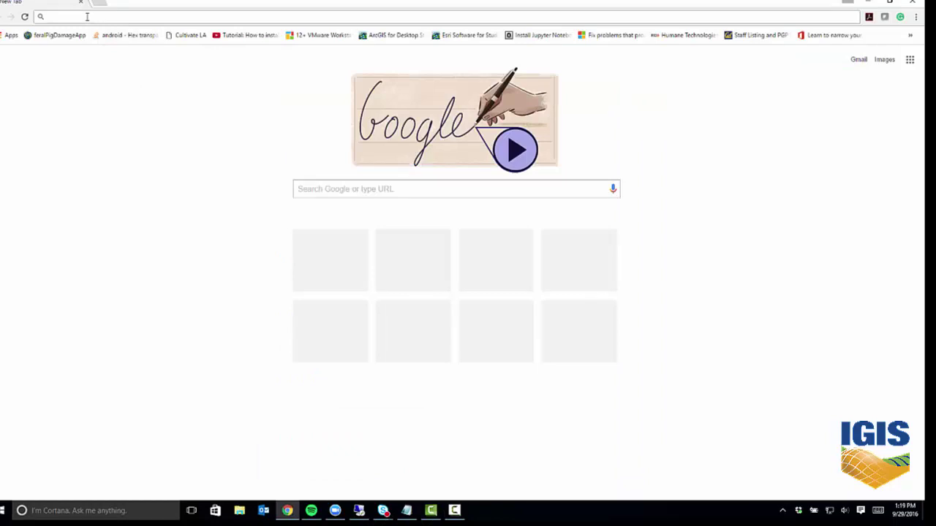
Go to developers.arcgis.com and open its sign-in page.
text(developer)
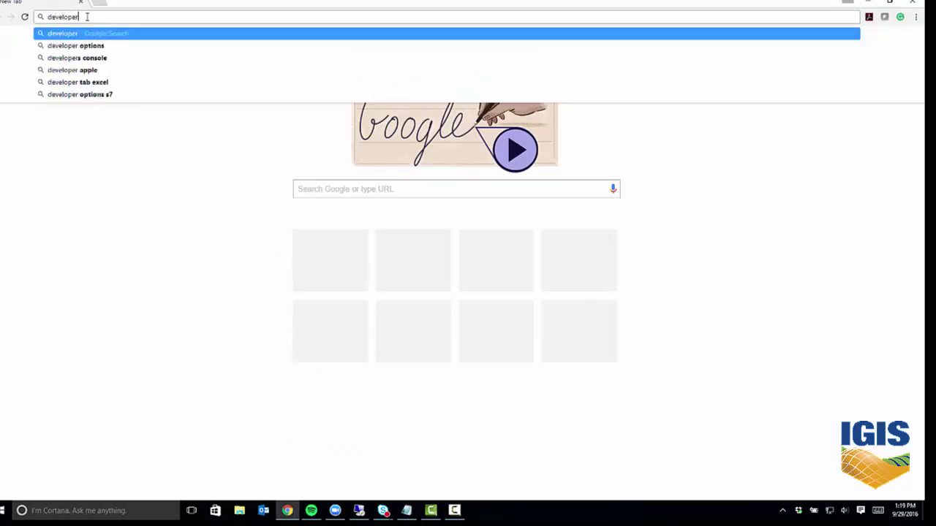
text(.arcgis)
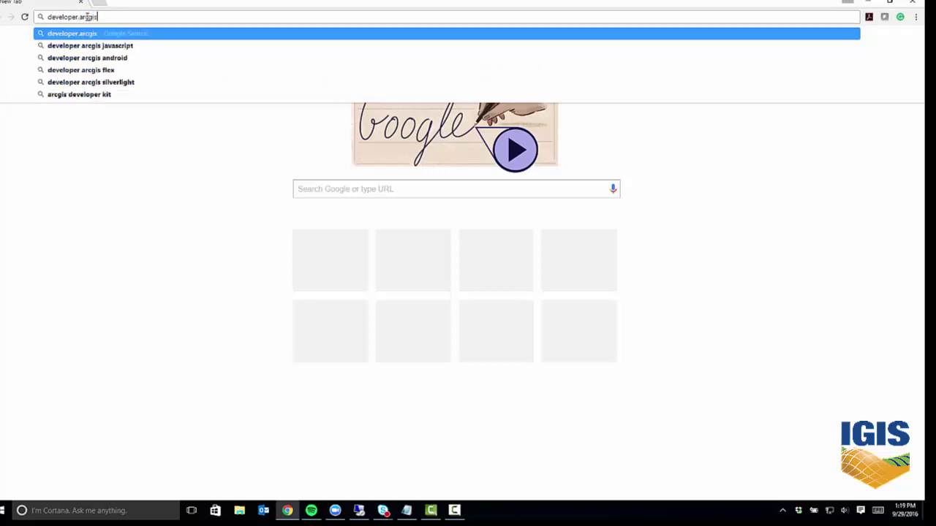
text(.com)
key(Return)
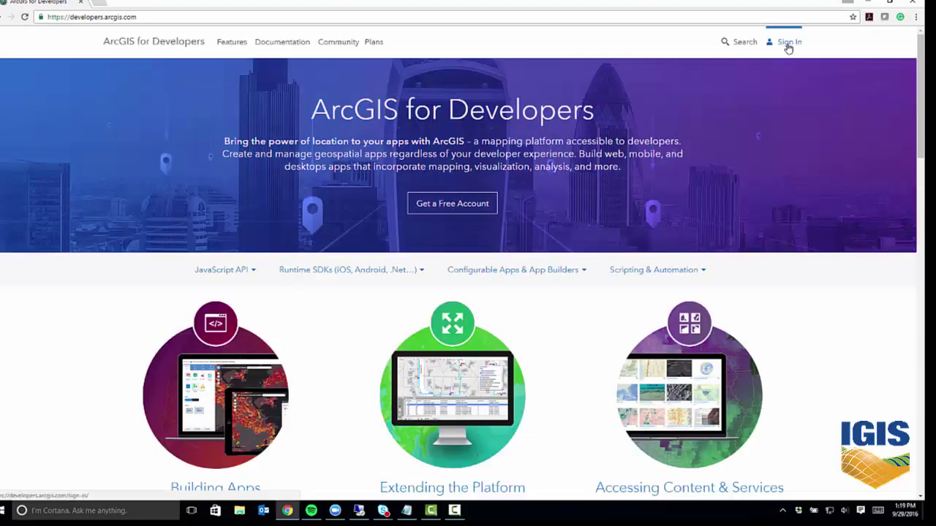
click(790, 43)
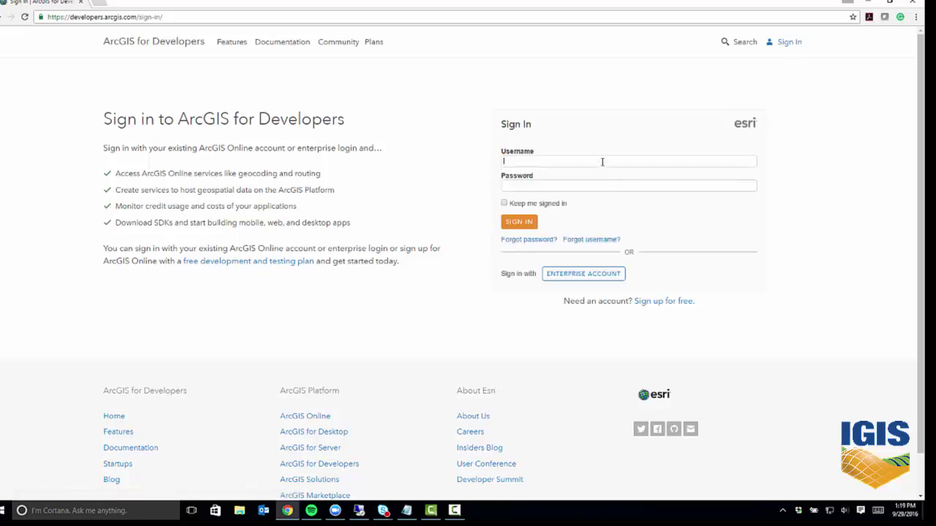
Enter the account username and password and sign in.
key(Return)
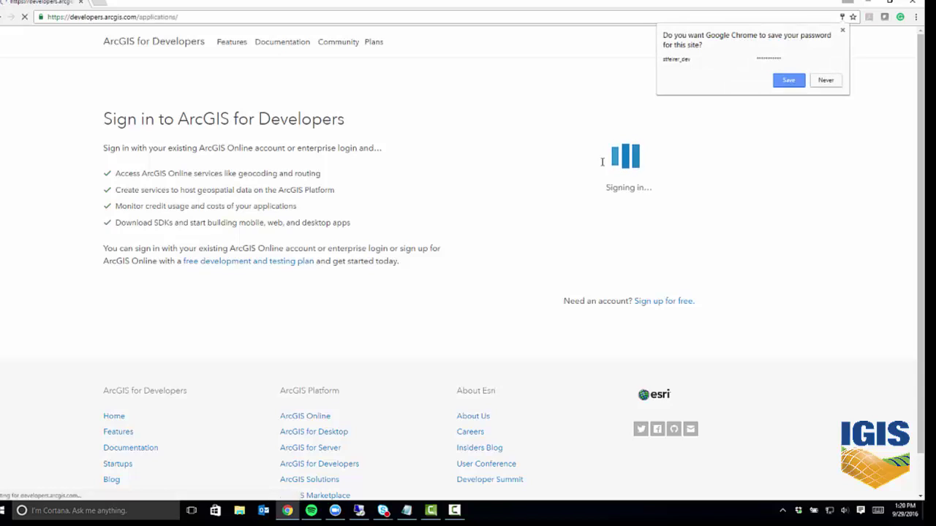
Decline saving the password, then go to the Layers list and start creating a new layer.
click(840, 79)
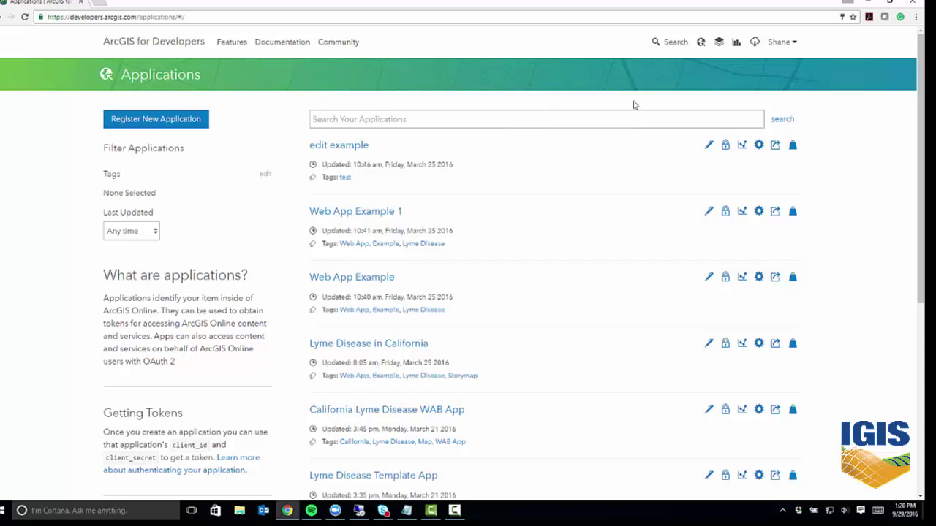
click(720, 44)
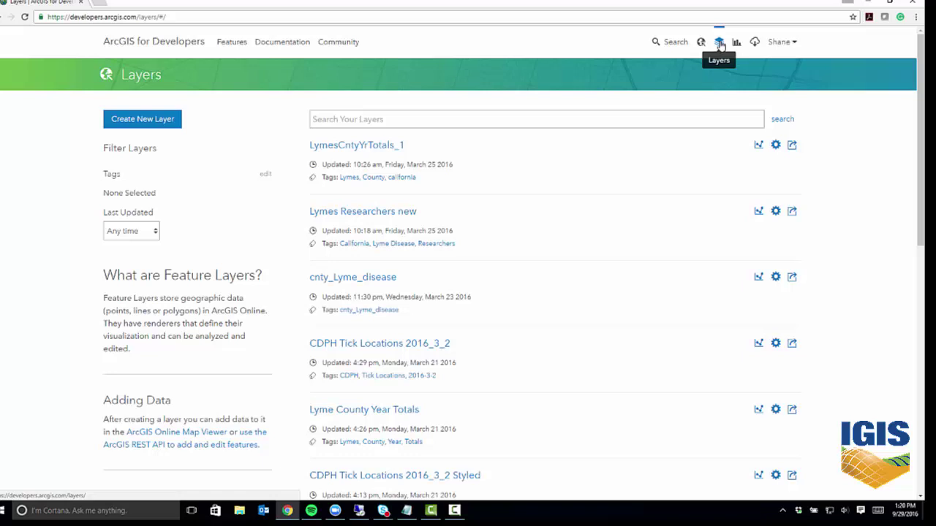
click(161, 125)
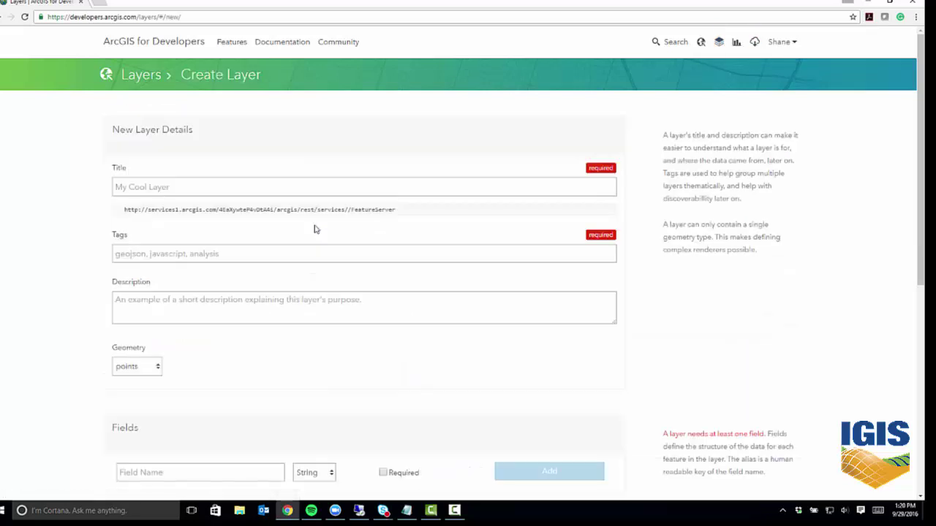
Title the layer DeadTreeCount and tag it Dead Trees, California, UCANR, IGIS, UCCE.
click(319, 187)
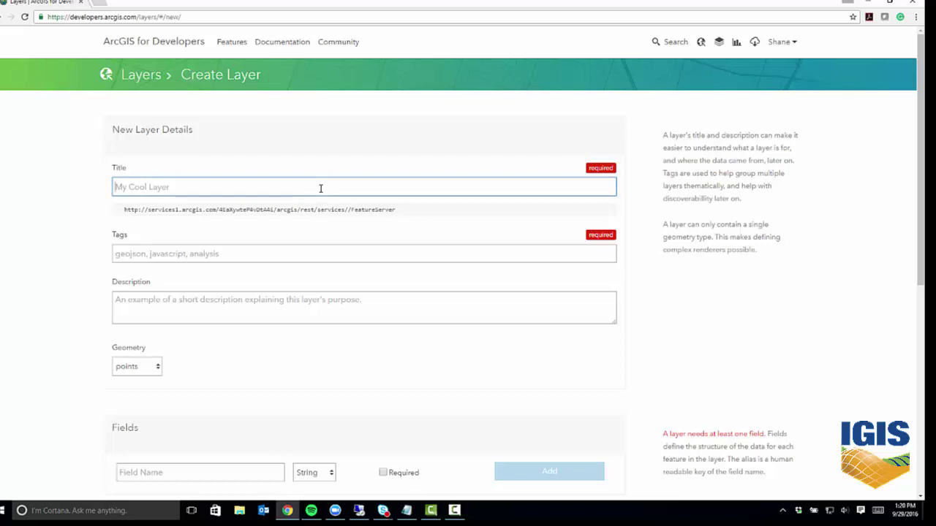
text(Dead)
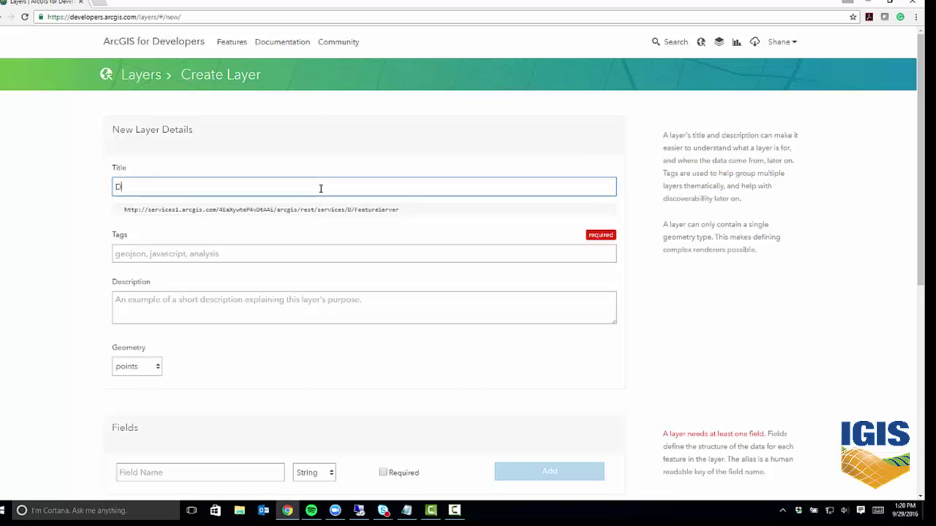
text(Tree)
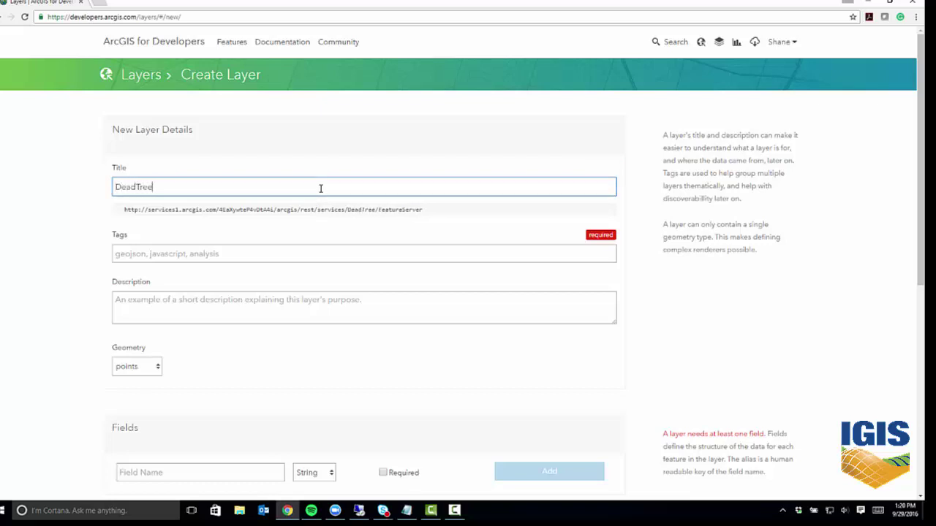
text(Count)
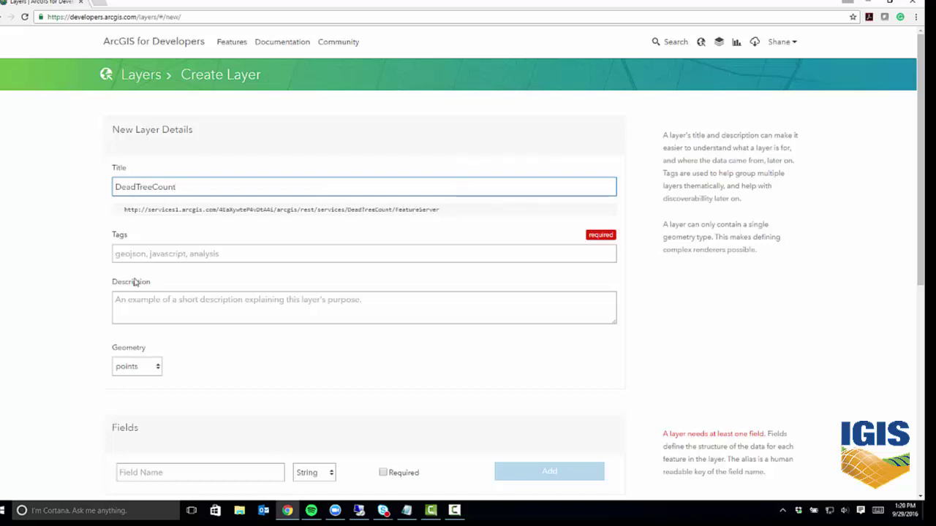
click(169, 256)
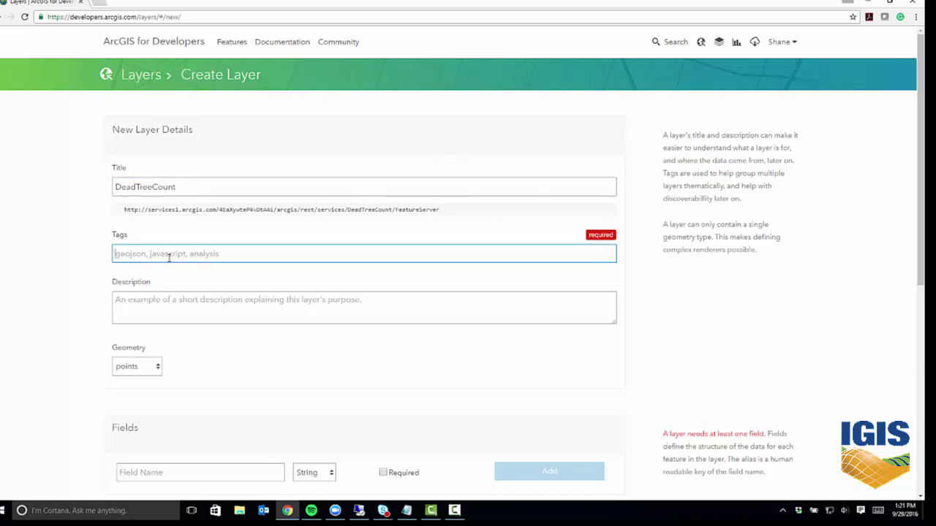
text(Dead T)
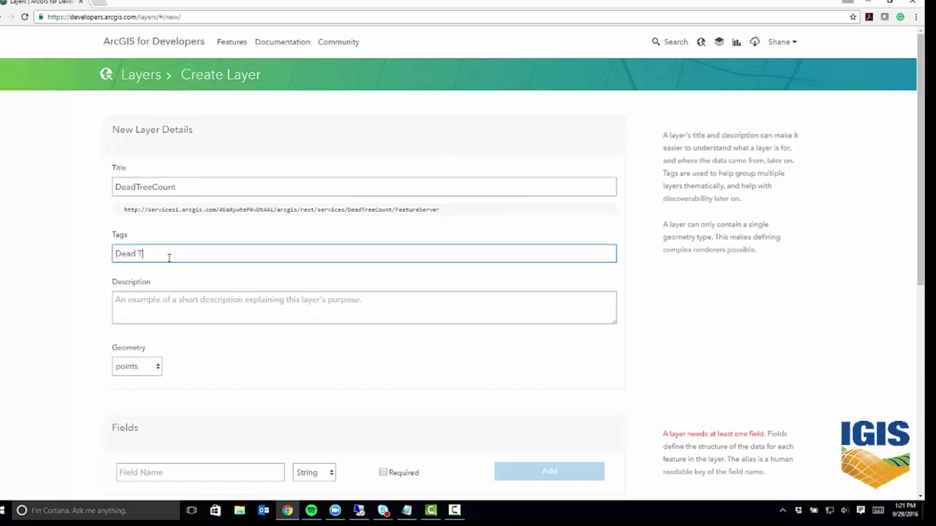
text(rees, California, UCANR, IGIS, UCCE)
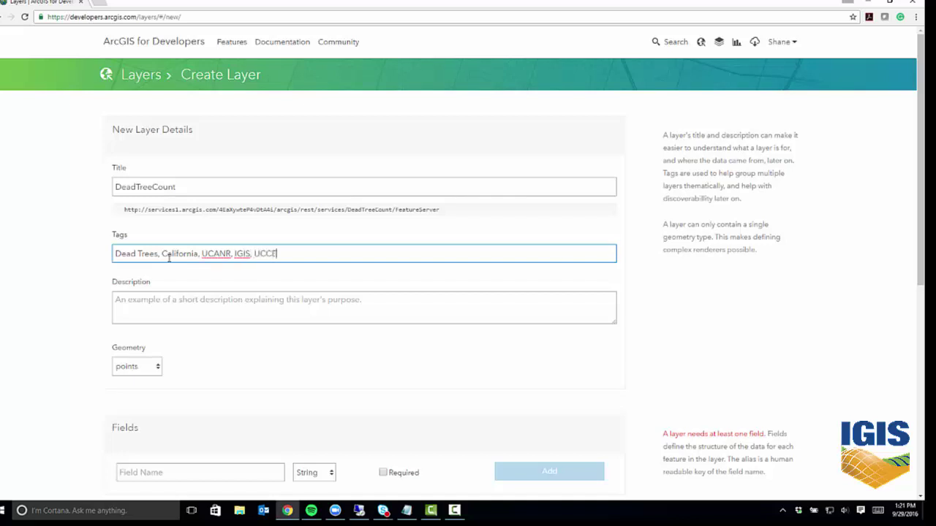
Describe it as 'This feature layer is used in the dead tree survey app.' with points geometry.
click(177, 310)
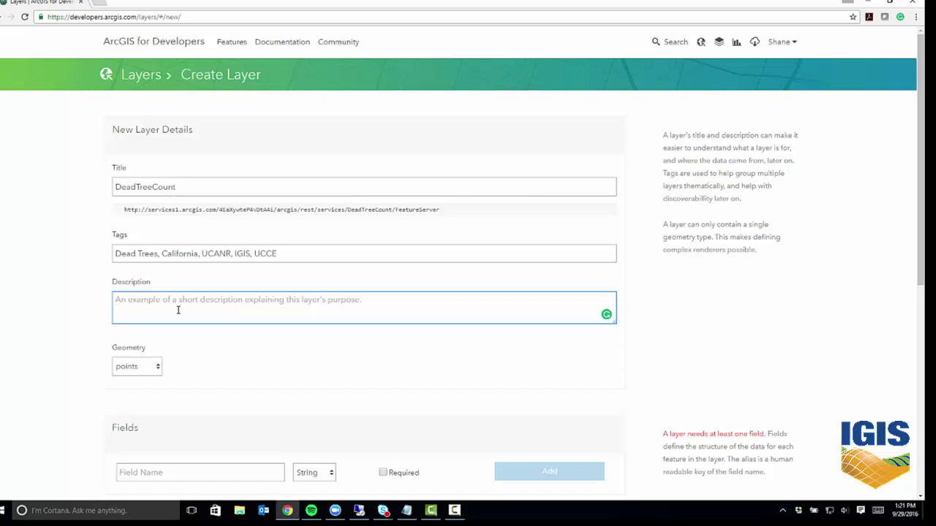
text(Th)
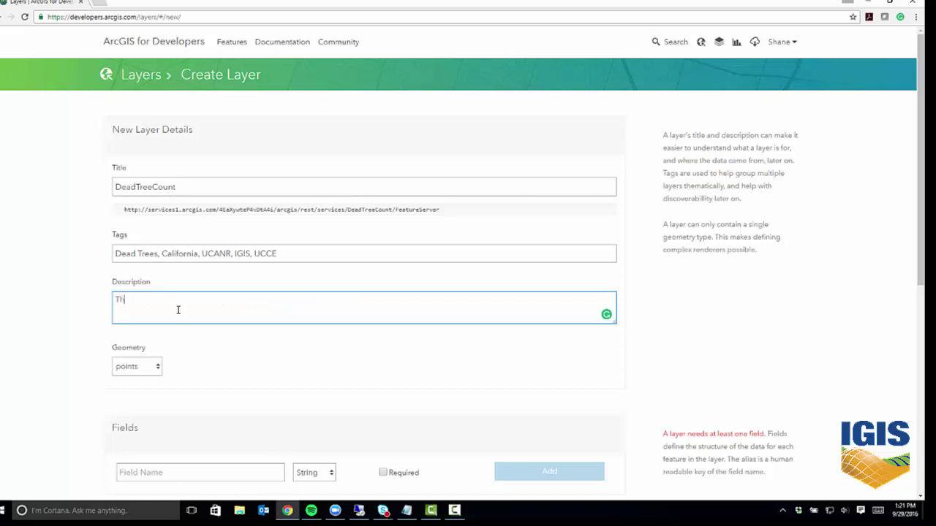
text(is feature layer is used in the dead tree)
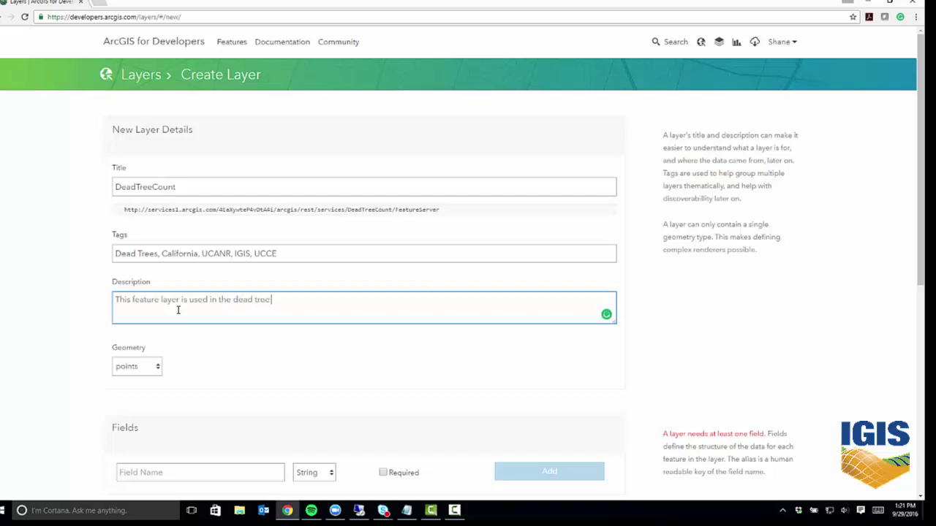
text( survey app.)
click(211, 348)
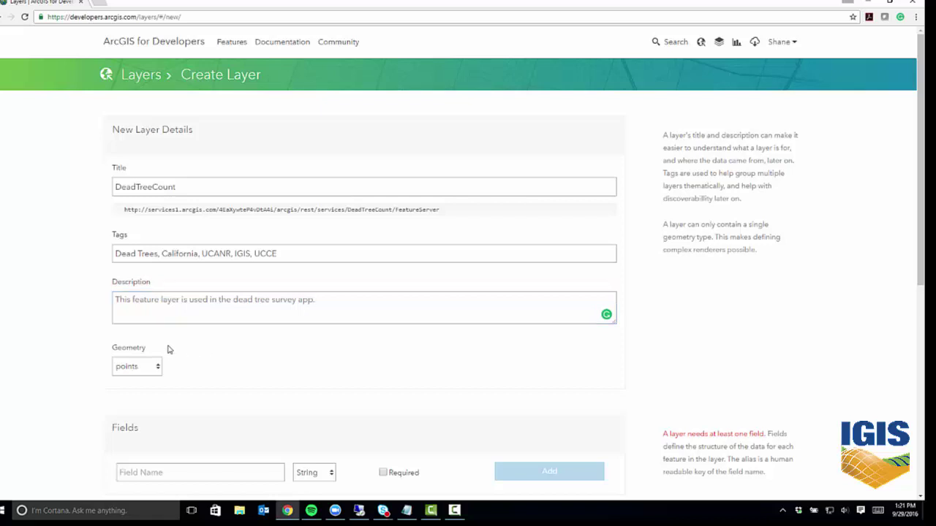
click(159, 367)
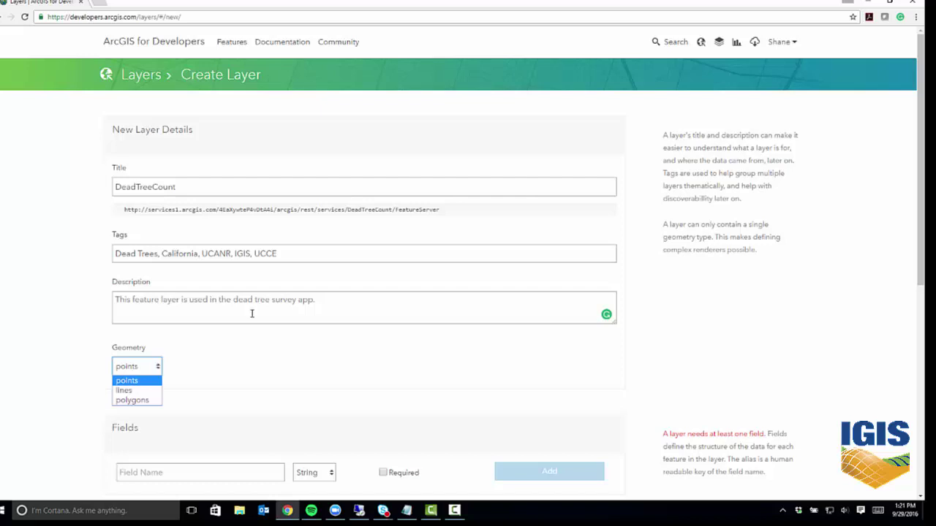
click(131, 382)
drag(920, 227, 920, 349)
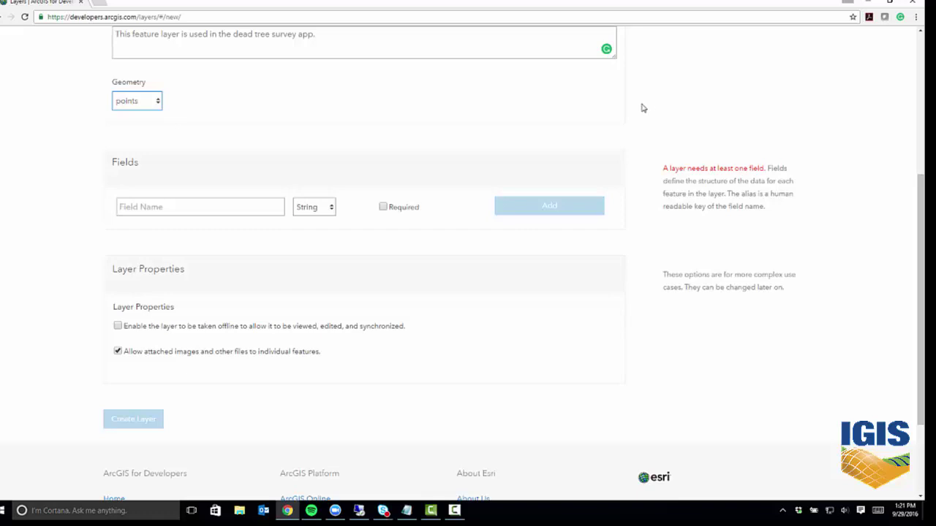
Add a required field named DeadTreeCount to the layer.
click(224, 206)
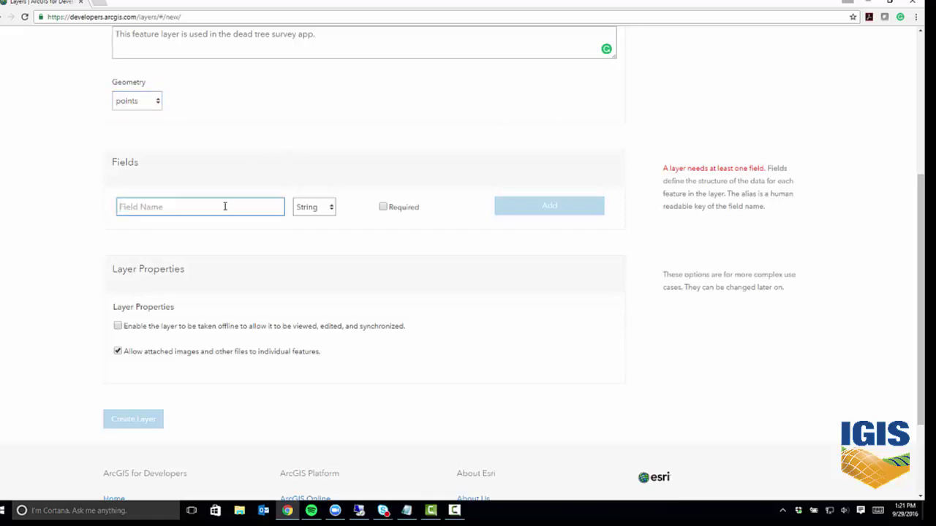
text(Dead)
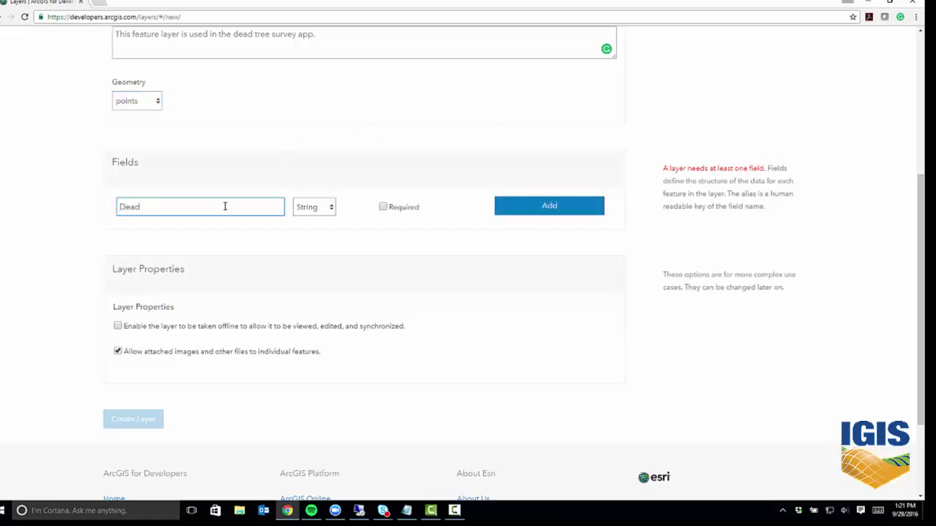
text(TreeColum)
text(n)
key(BackSpace)
key(BackSpace)
key(BackSpace)
text(unt)
click(382, 207)
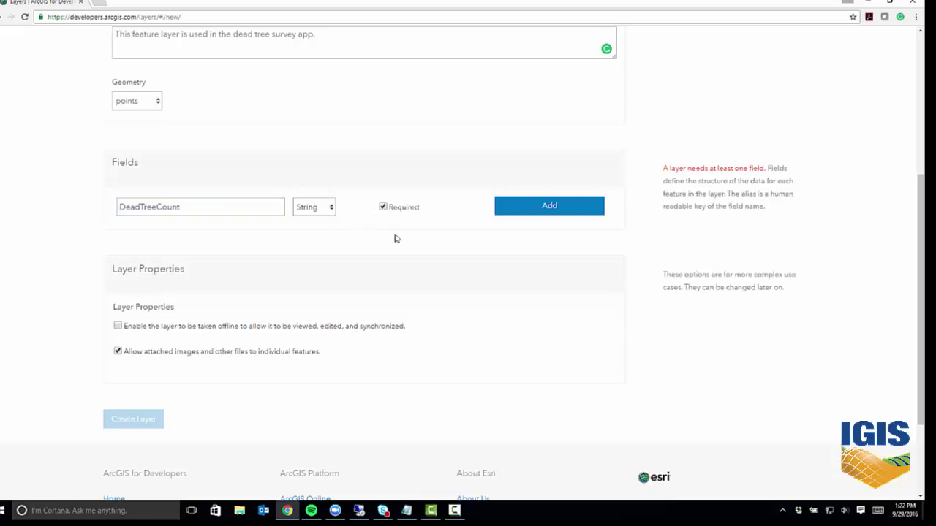
click(542, 208)
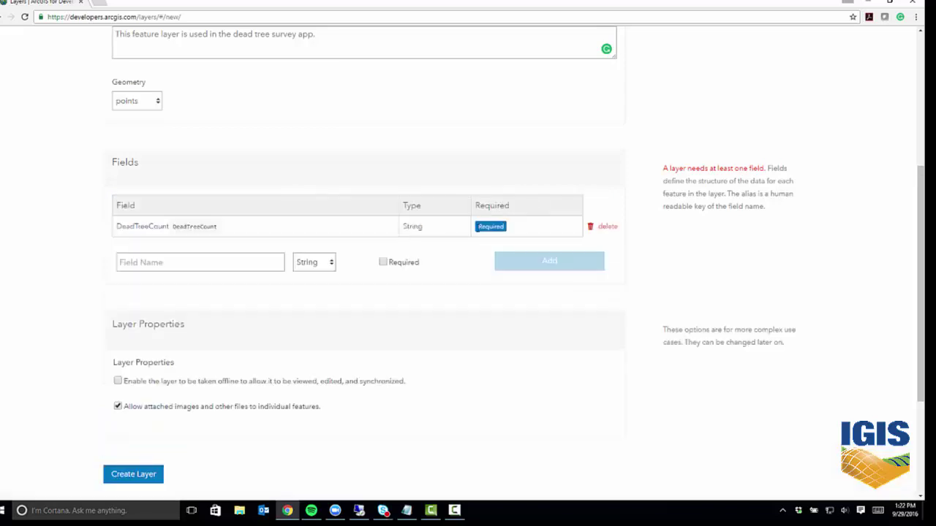
Add a ContactInformation field and create the DeadTreeCount layer.
click(200, 259)
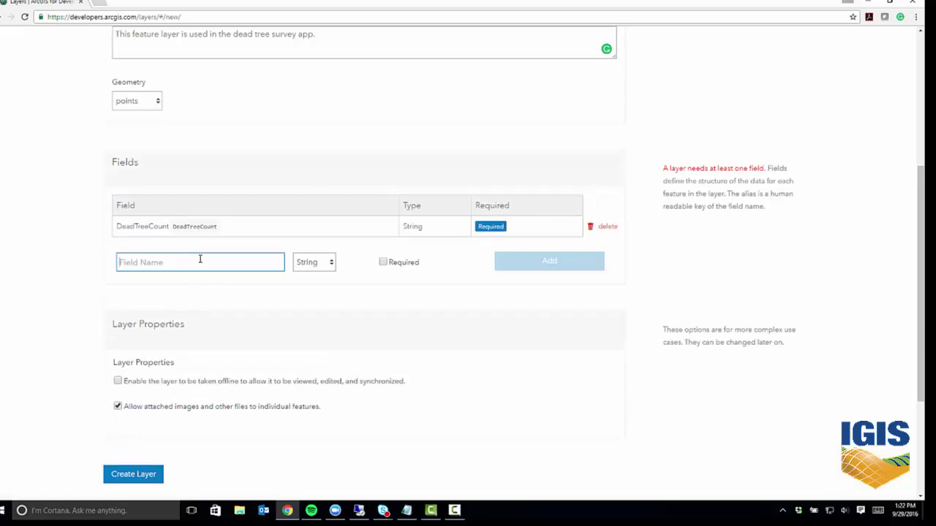
text(Conta)
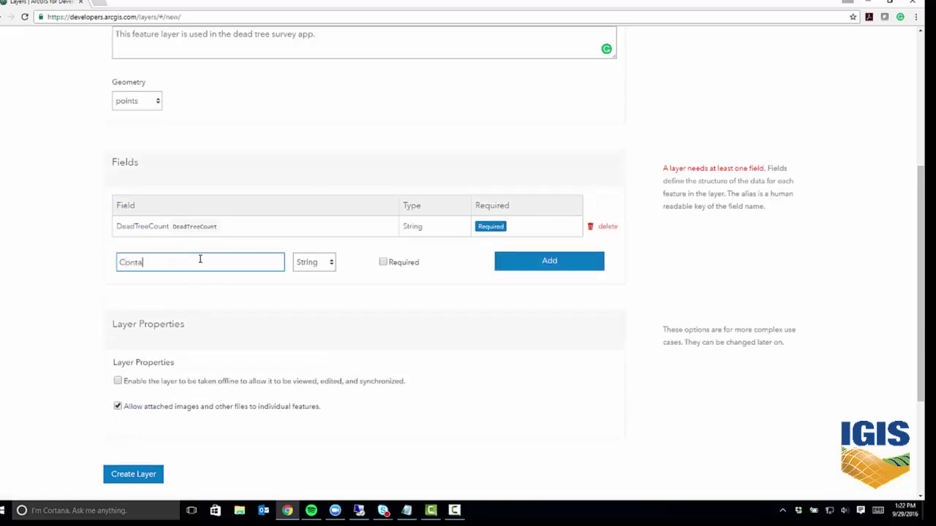
text(ctInformation)
click(541, 263)
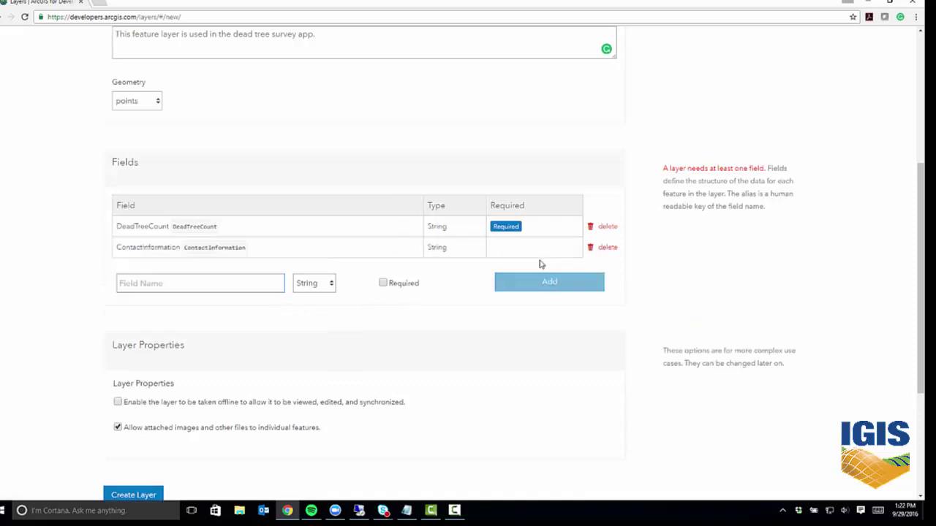
scroll(923, 228, down, 1)
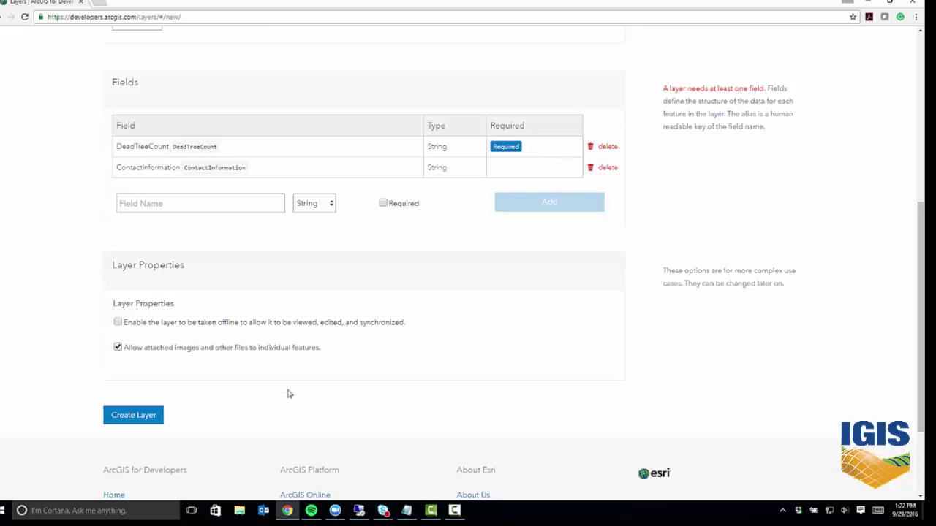
click(145, 417)
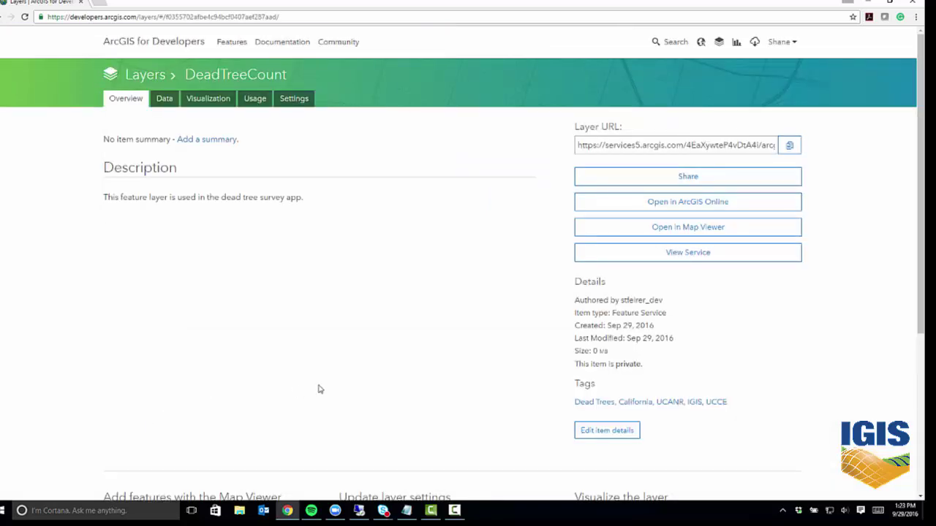
Open the DeadTreeCount layer's Map Viewer link in a new tab and switch to it.
right_click(704, 230)
click(722, 235)
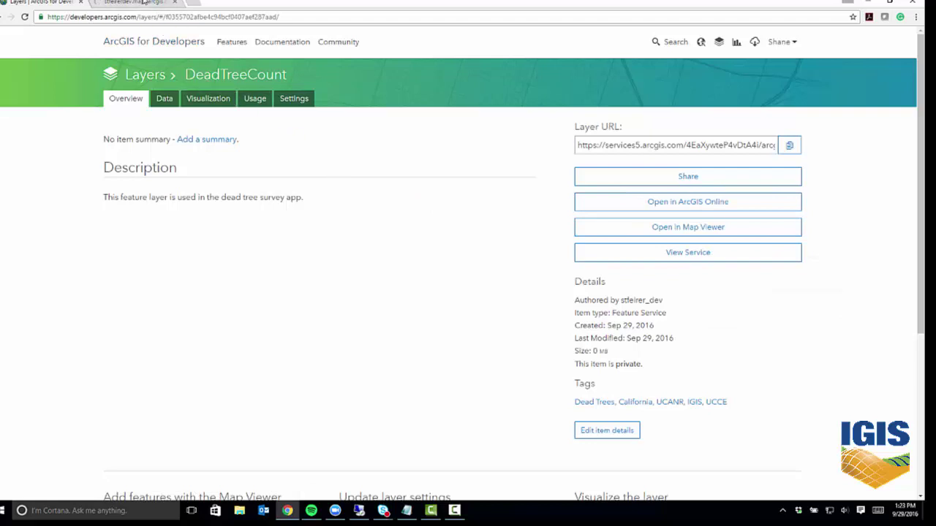
click(145, 3)
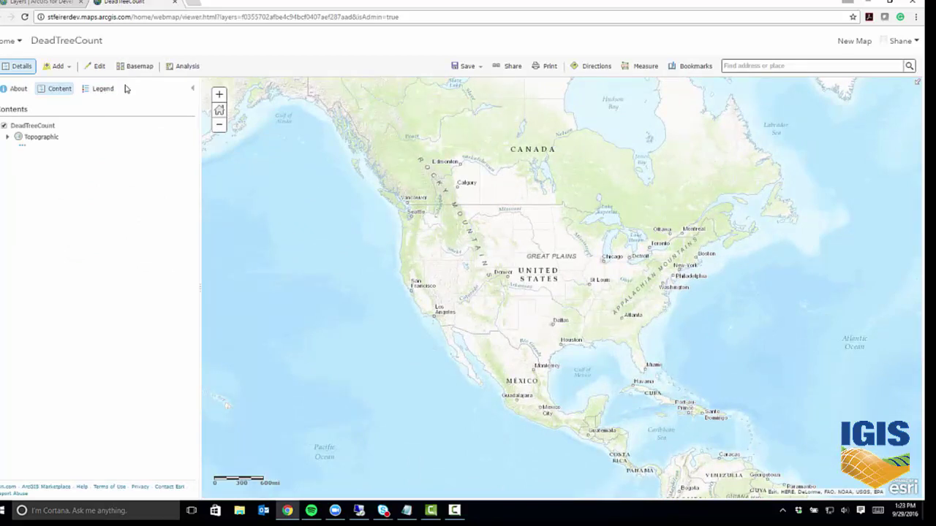
Add a DeadTreeCount test point off the California coast, leave its attributes blank, and close the map.
click(96, 67)
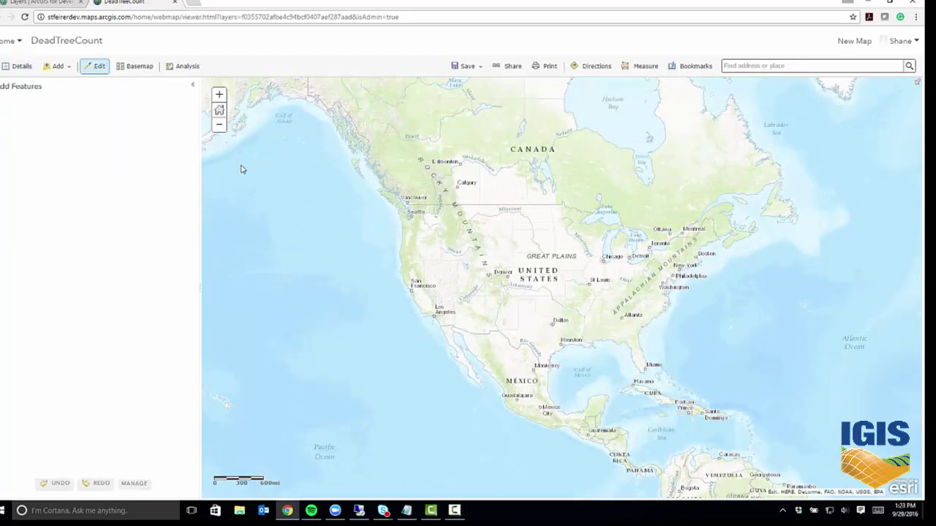
click(10, 116)
click(354, 282)
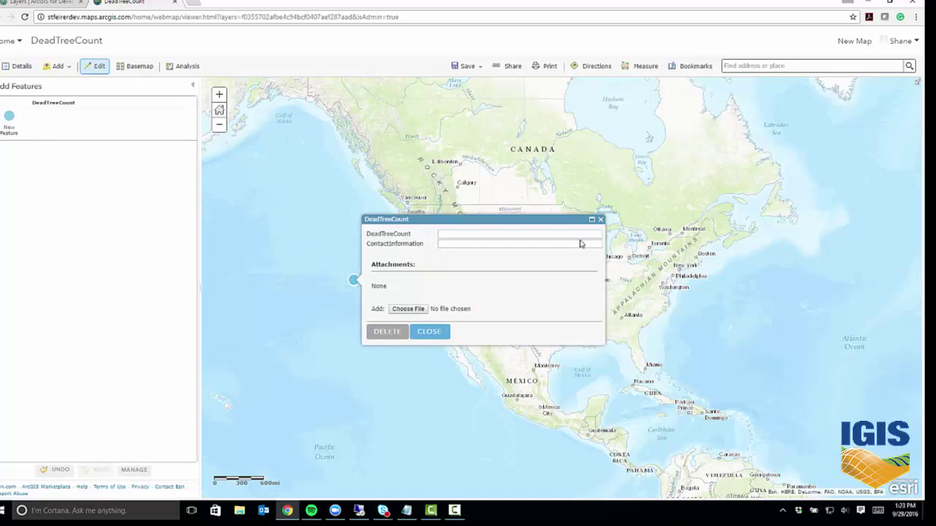
click(598, 233)
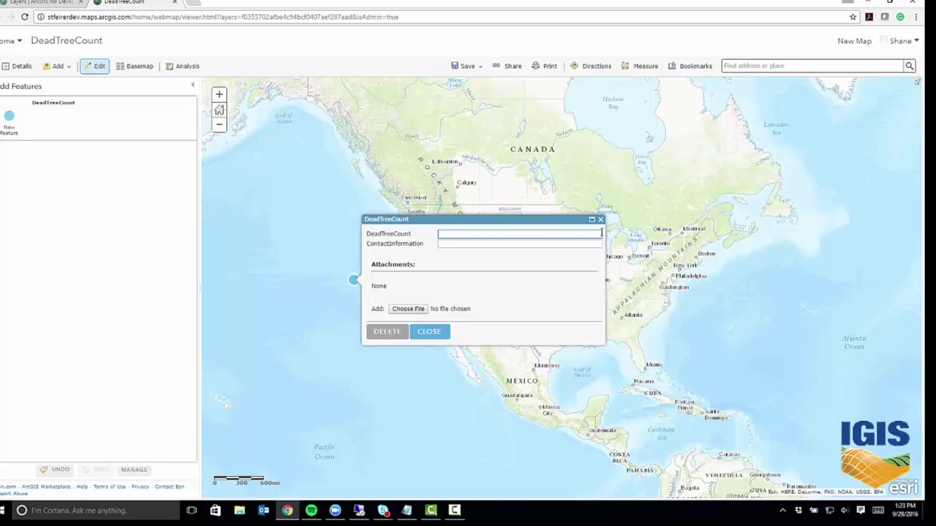
click(439, 328)
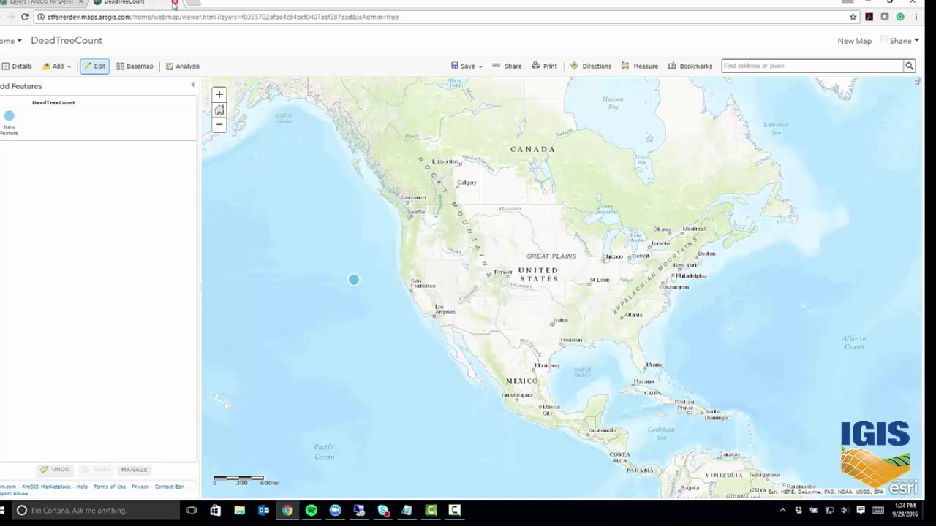
click(174, 2)
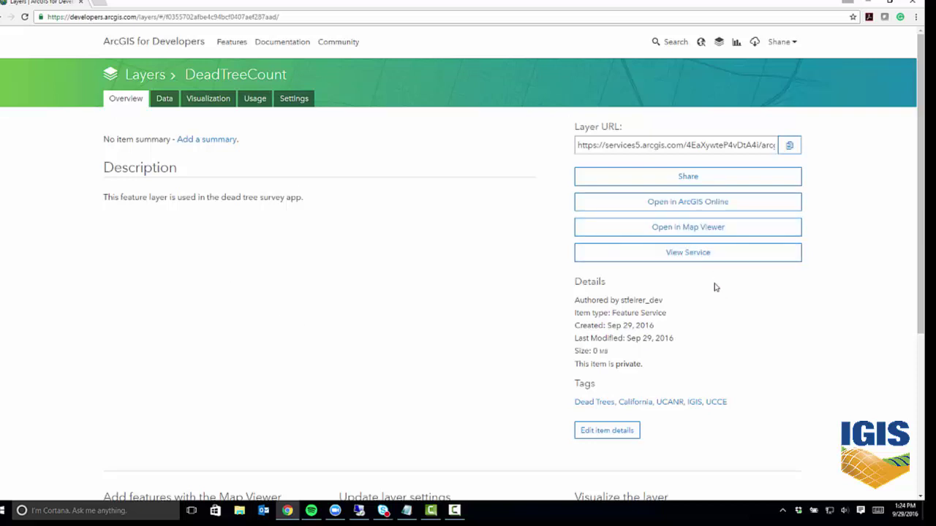
From the DeadTreeCount service page, change the URL from rest to admin to list all hosted services.
click(707, 256)
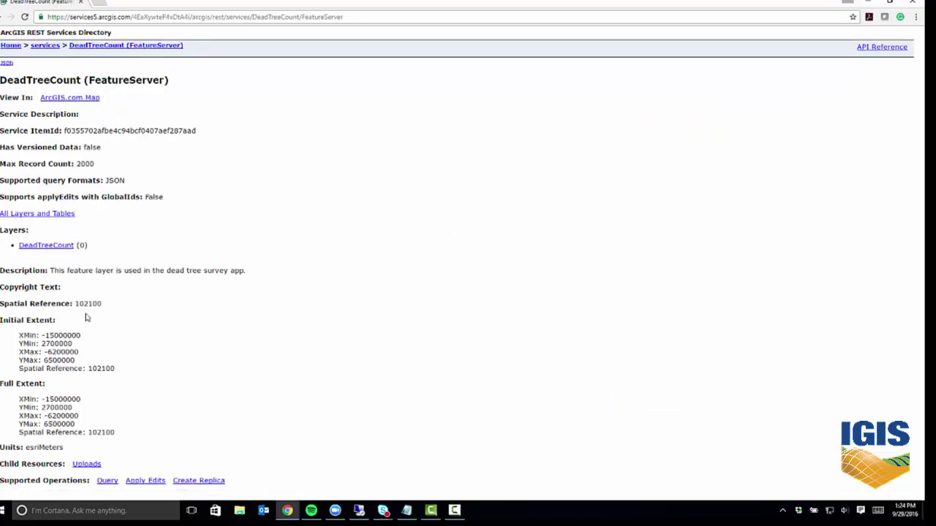
click(254, 14)
click(267, 17)
drag(254, 17, 431, 30)
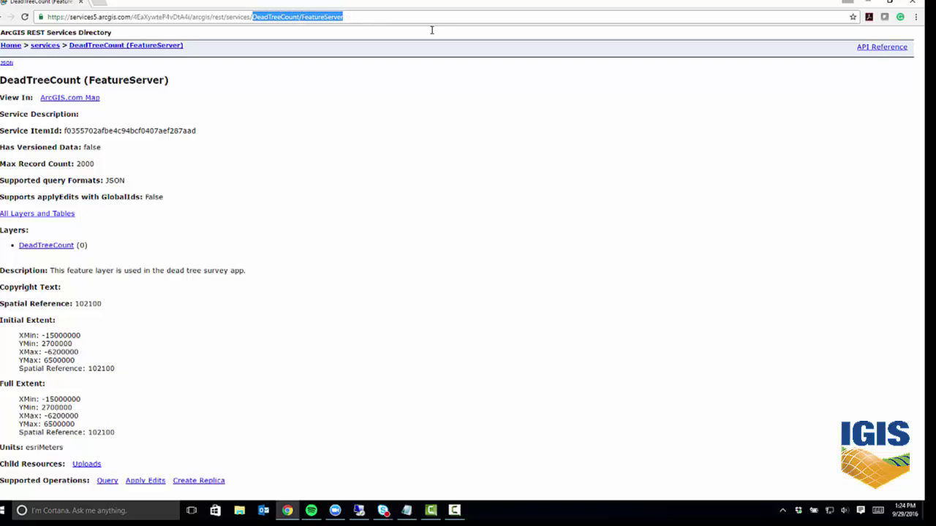
key(BackSpace)
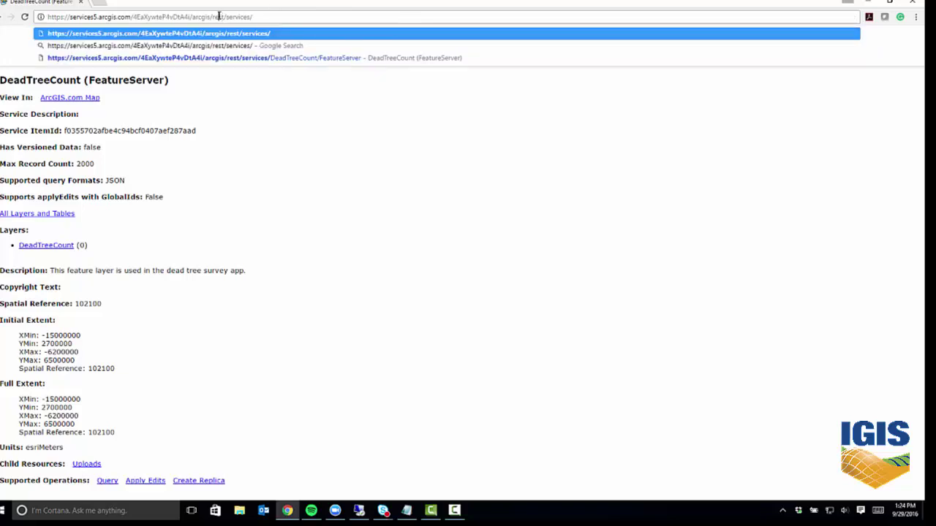
double_click(219, 17)
text(admi)
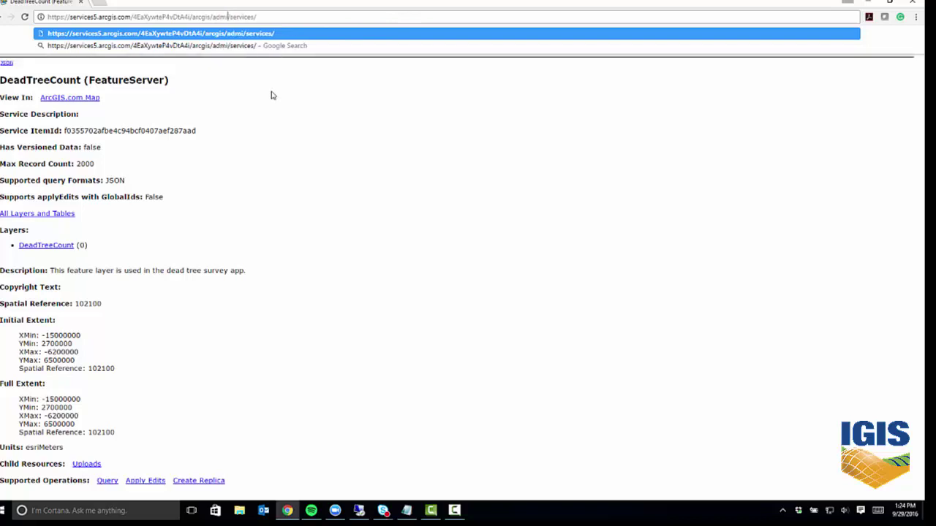
text(n)
key(Return)
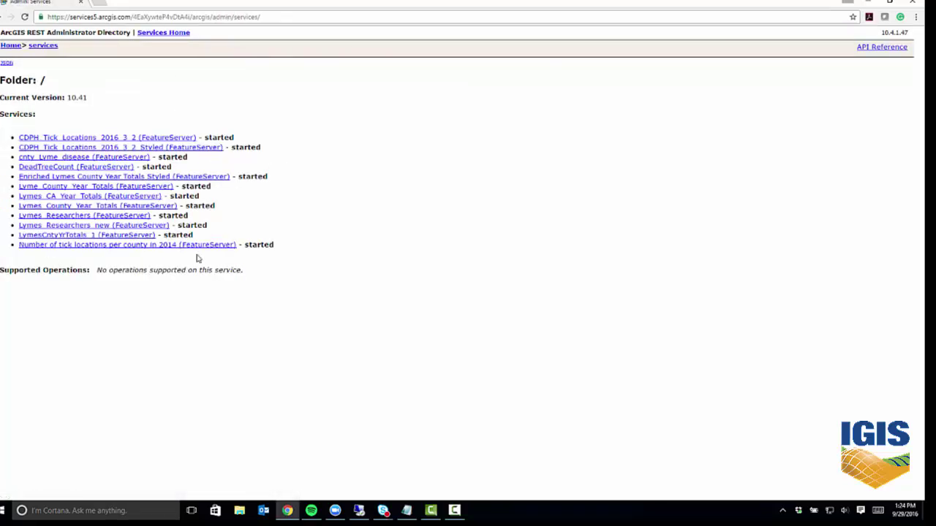
Go to the DeadTreeCount (FeatureServer) layer's admin page and open Update Definition.
click(57, 171)
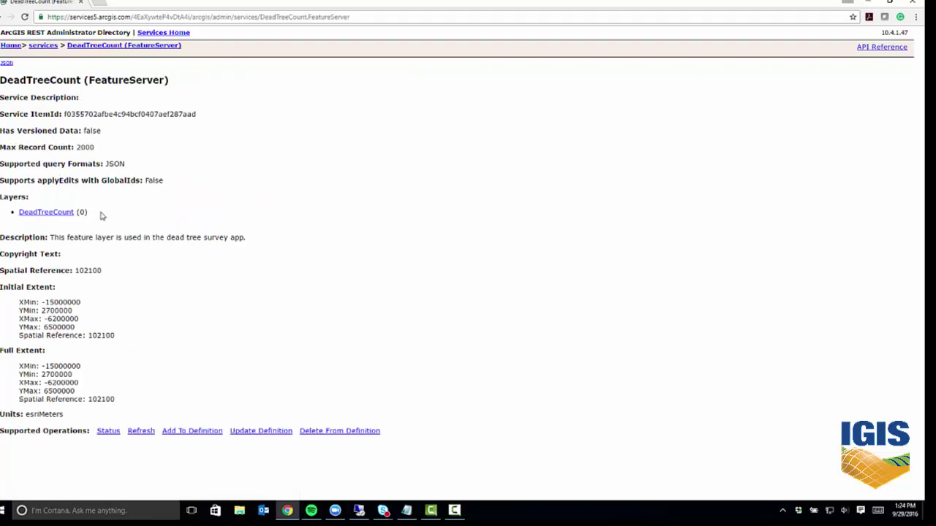
click(67, 213)
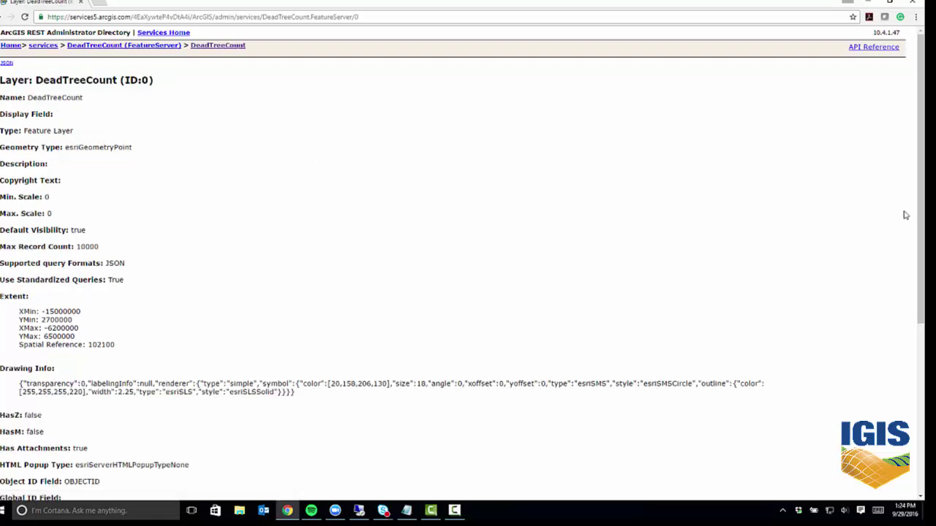
drag(918, 221, 914, 411)
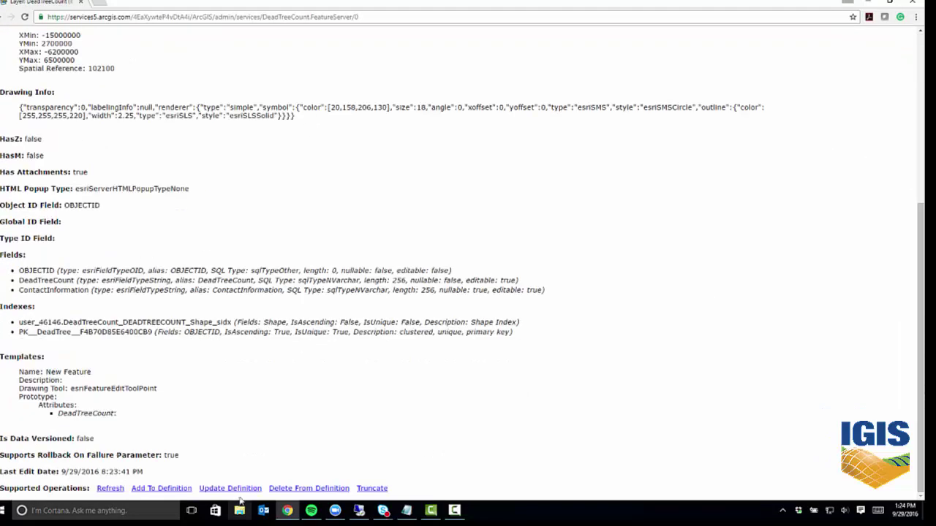
click(230, 488)
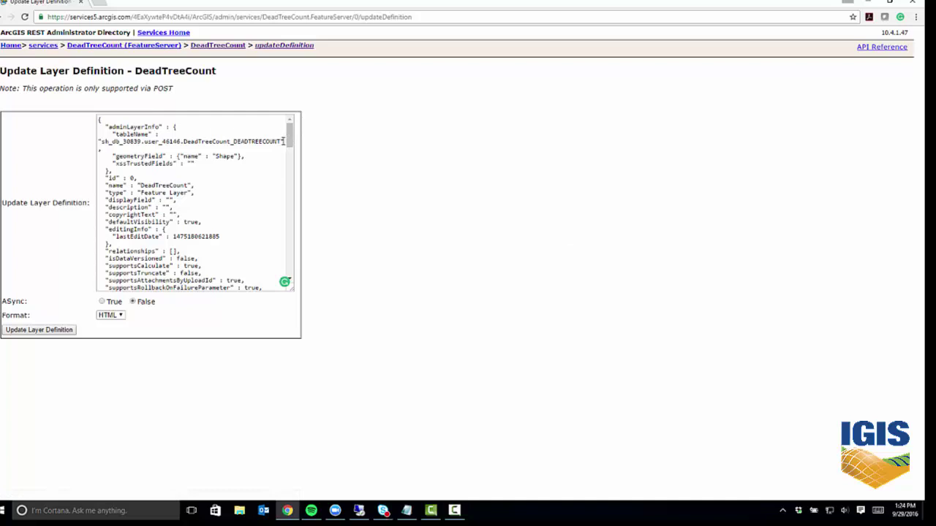
Delete the lastEditDate line from editingInfo, then select the DeadTreeCount field's null domain.
double_click(124, 228)
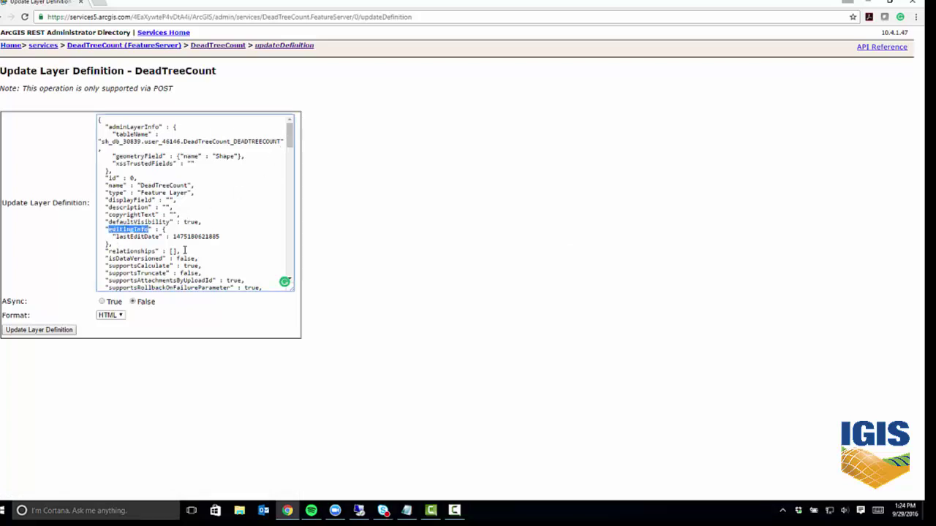
click(147, 236)
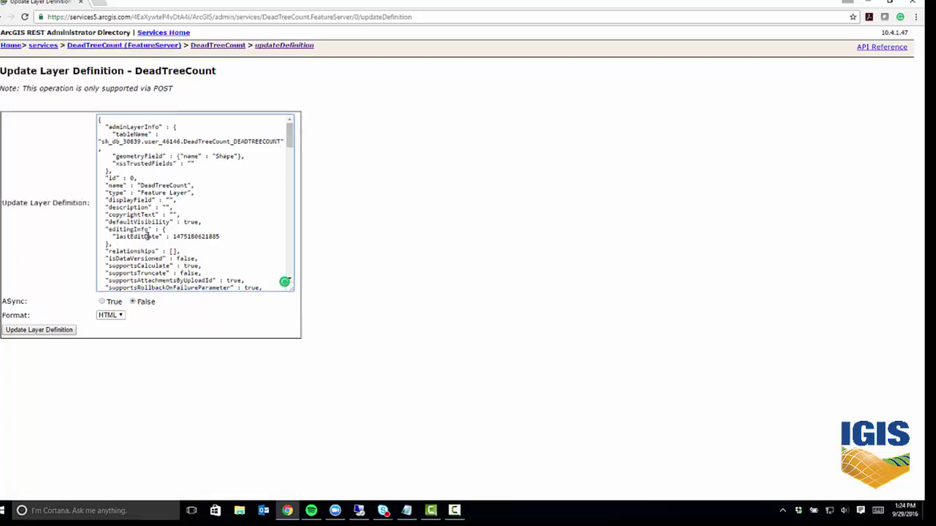
double_click(147, 236)
drag(219, 236, 78, 234)
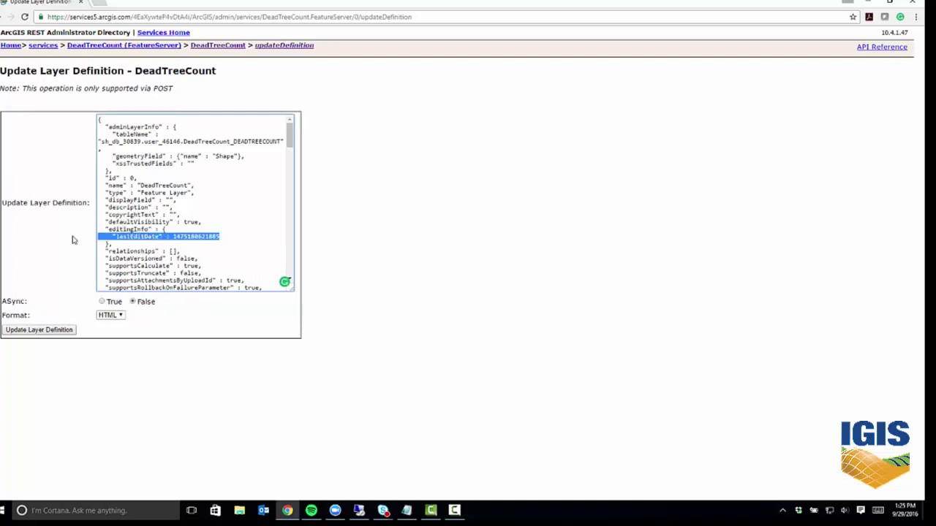
key(Delete)
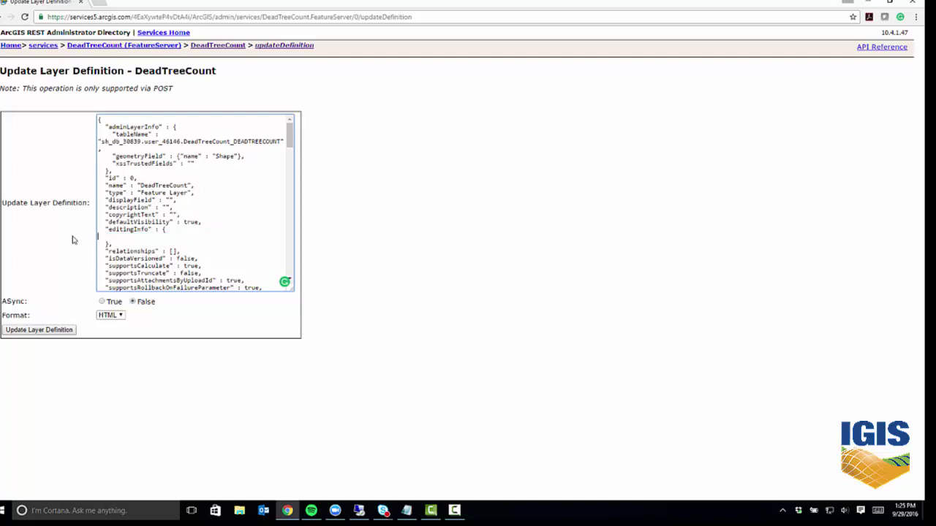
key(Delete)
drag(291, 136, 295, 214)
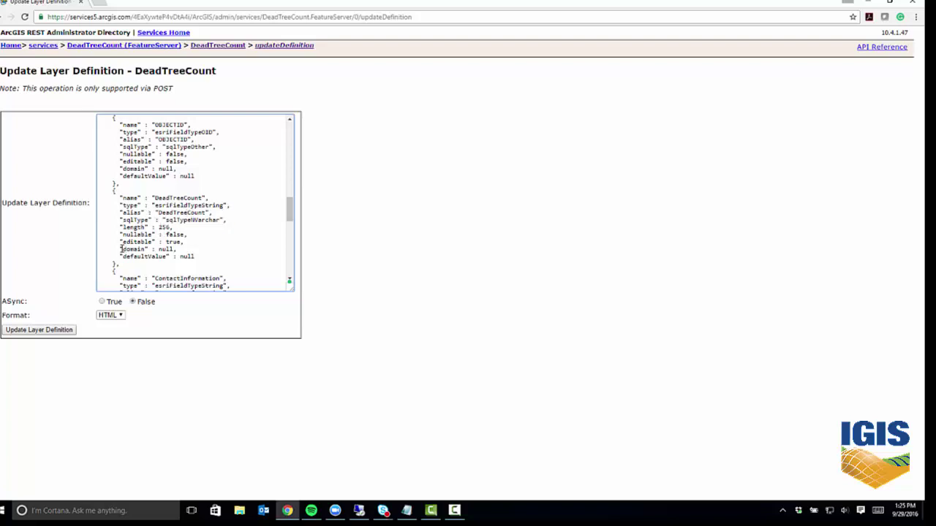
double_click(166, 249)
Copy the TreeCount coded-value domain JSON from AddCodedDomain.txt and return to the definition page.
click(406, 511)
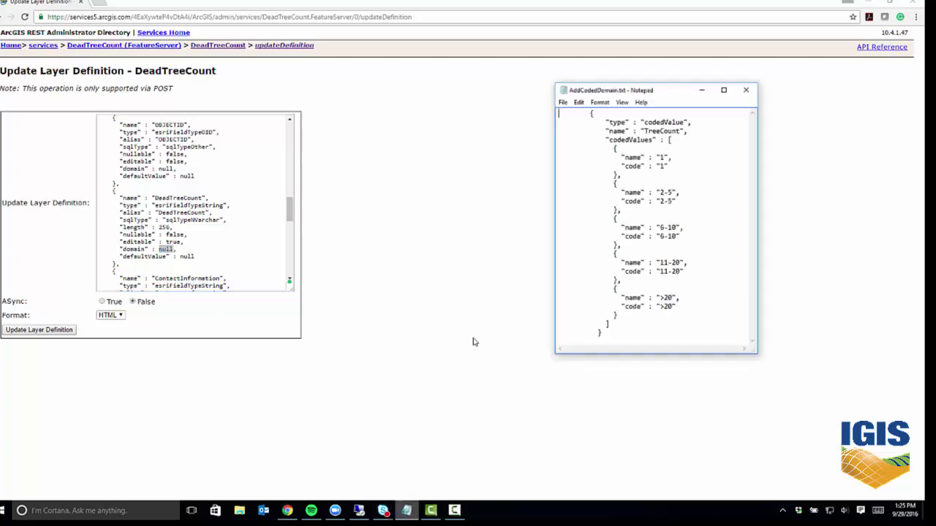
drag(658, 94, 434, 110)
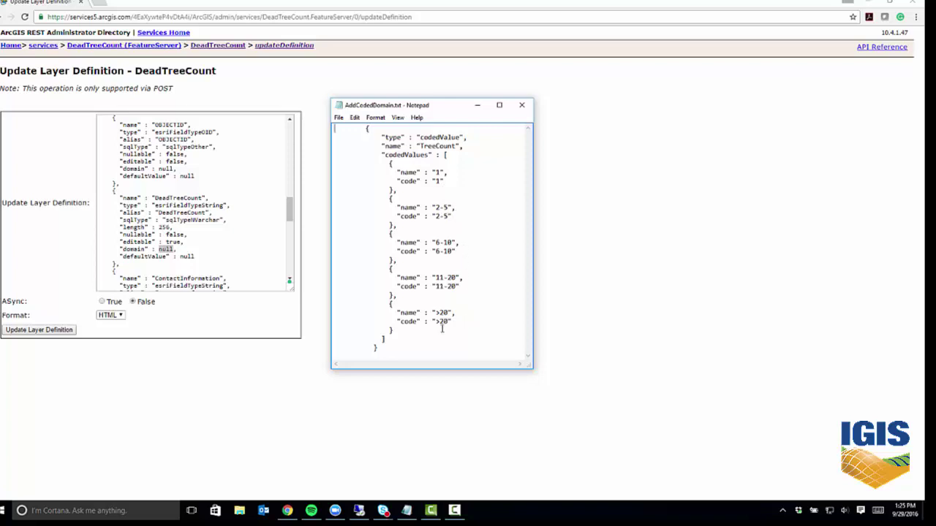
drag(384, 348, 292, 134)
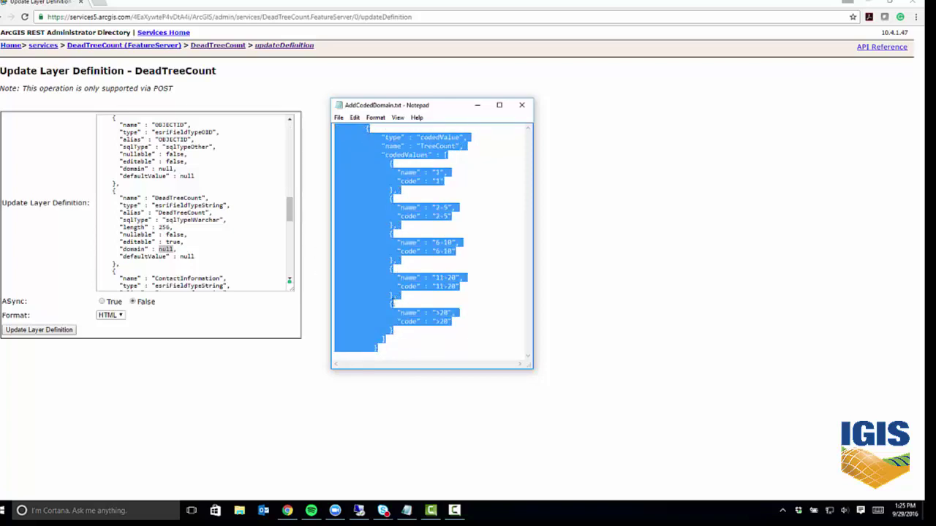
click(167, 249)
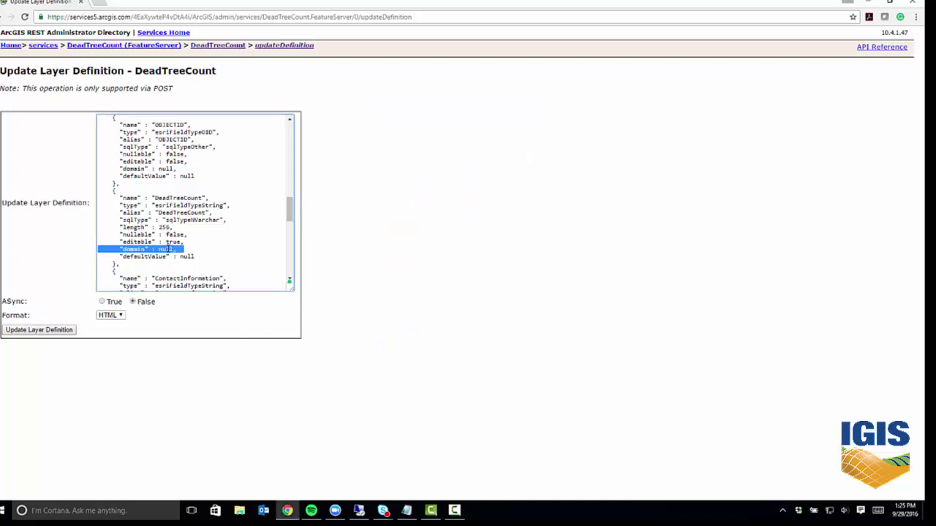
Replace the DeadTreeCount field's null domain with the pasted TreeCount domain and submit the definition.
double_click(166, 250)
key(ctrl+v)
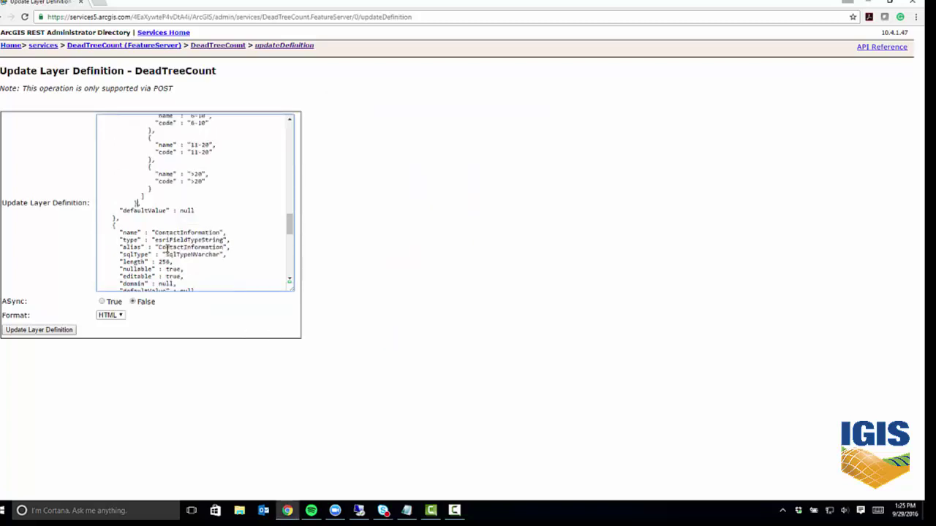
scroll(285, 235, down, 5)
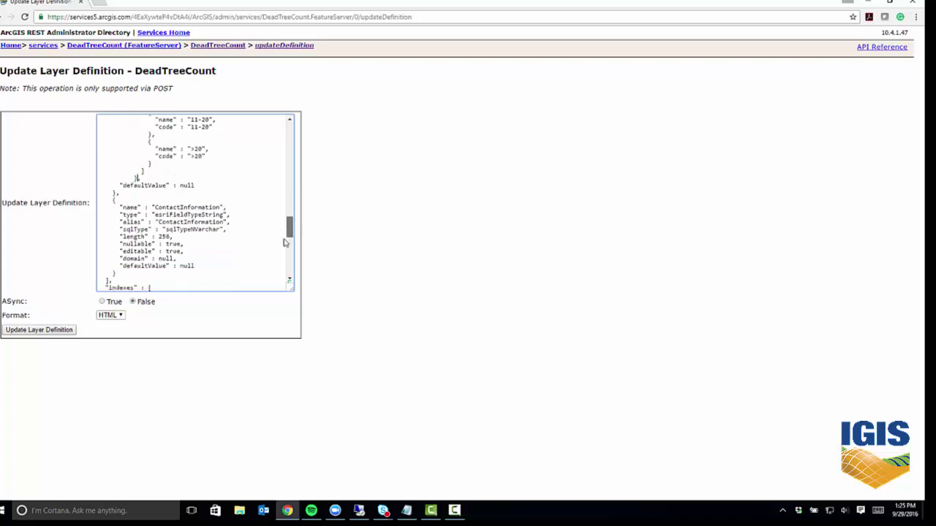
click(32, 331)
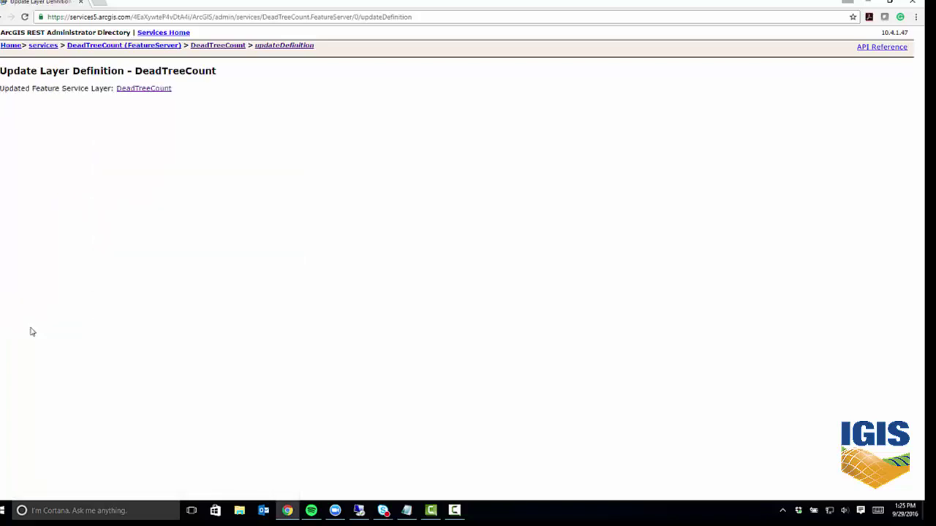
Reopen the layer's Update Definition page to confirm the TreeCount domain was saved.
click(155, 90)
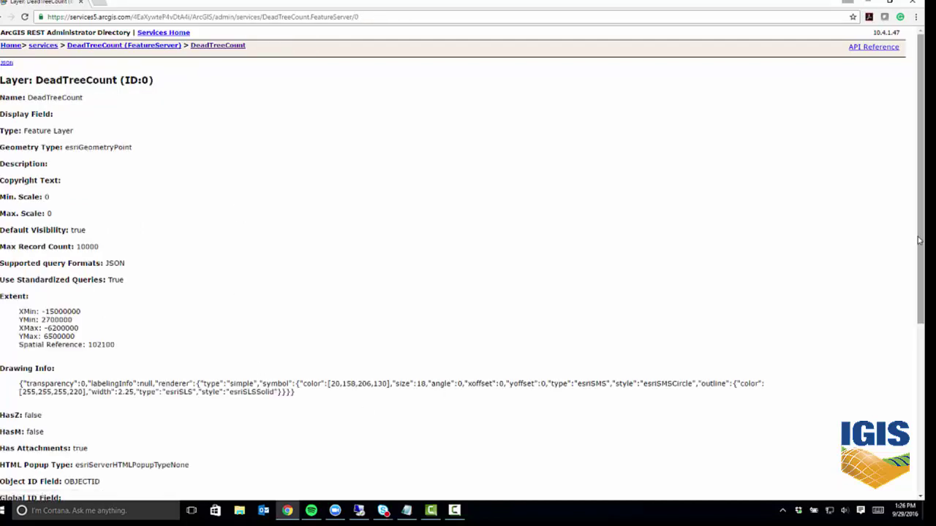
scroll(904, 378, down, 4)
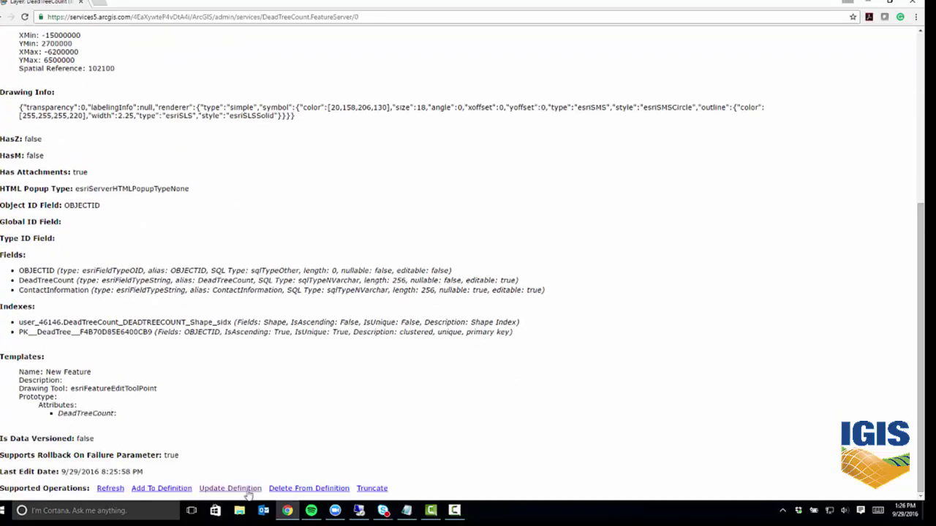
click(245, 490)
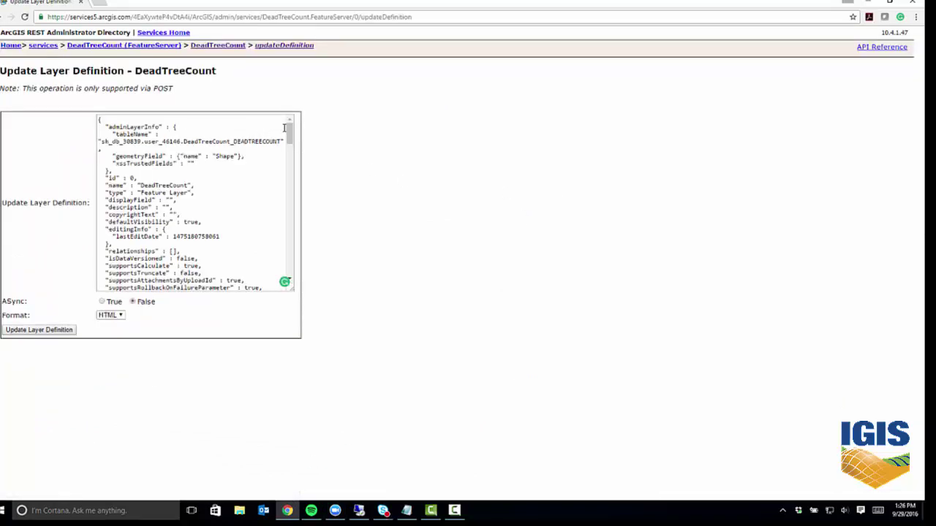
drag(290, 131, 183, 100)
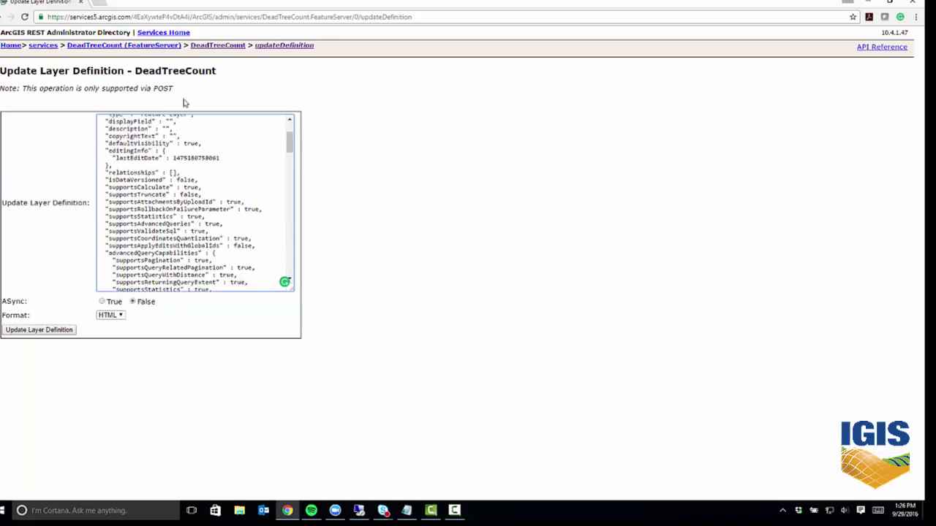
right_click(9, 16)
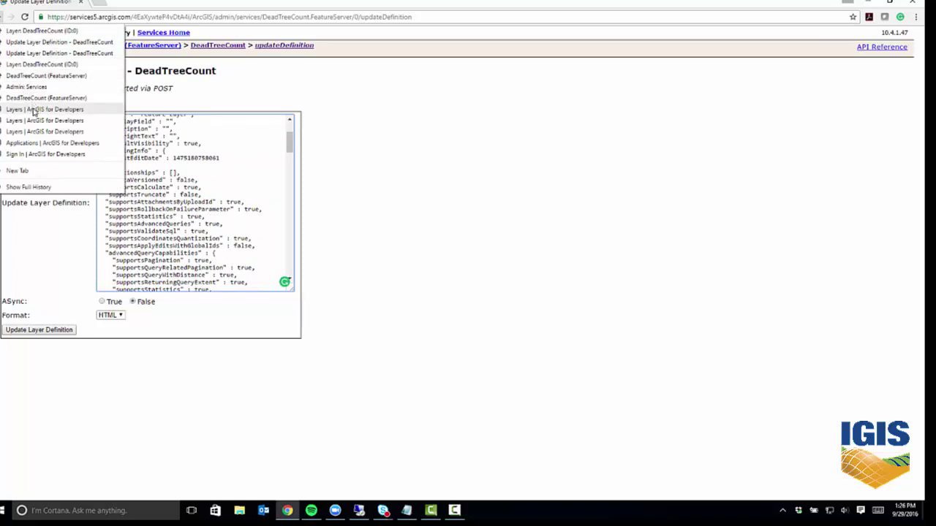
Return to the DeadTreeCount Layers page and open the layer in Map Viewer.
click(33, 110)
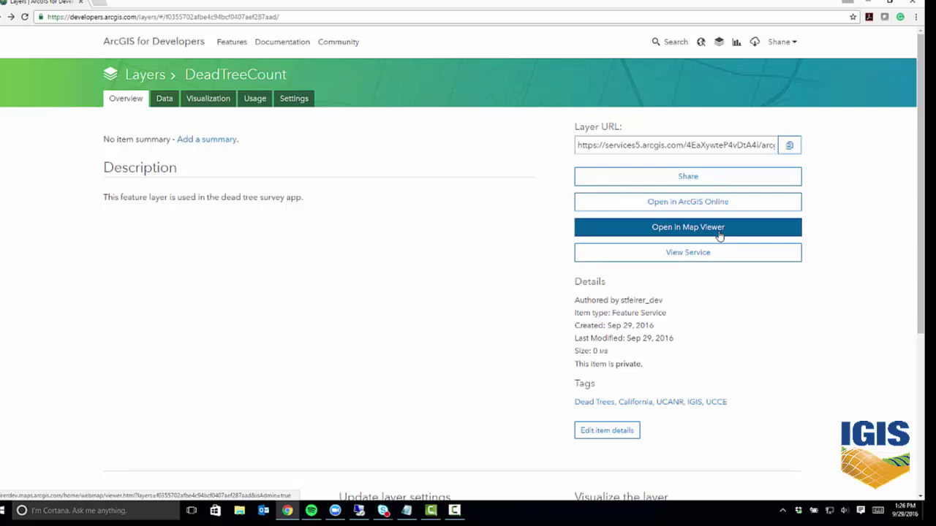
click(720, 235)
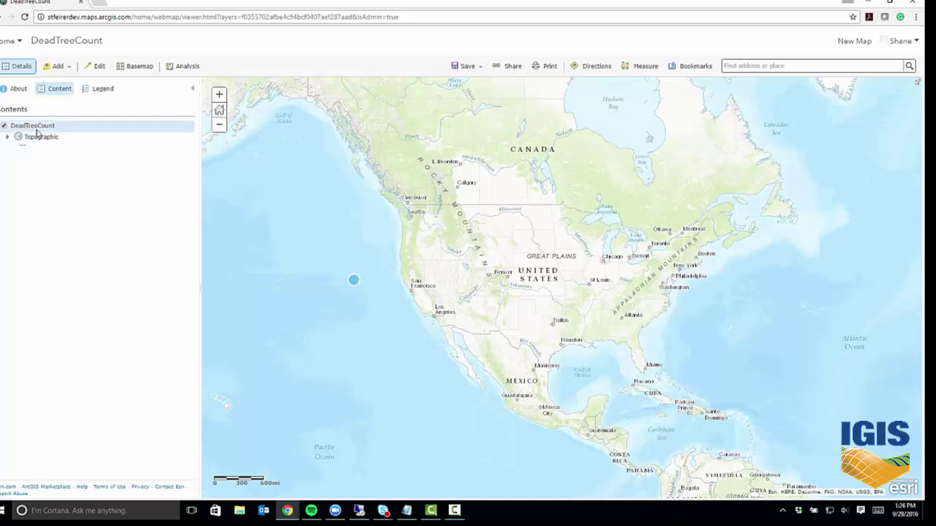
Style the DeadTreeCount layer by the DeadTreeCount attribute using Types (Unique symbols).
mouse_move(38, 131)
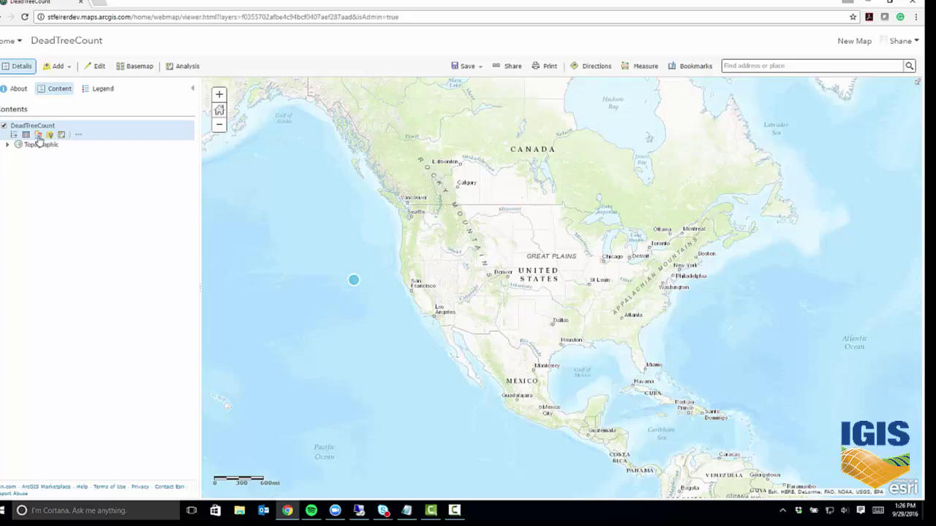
click(38, 138)
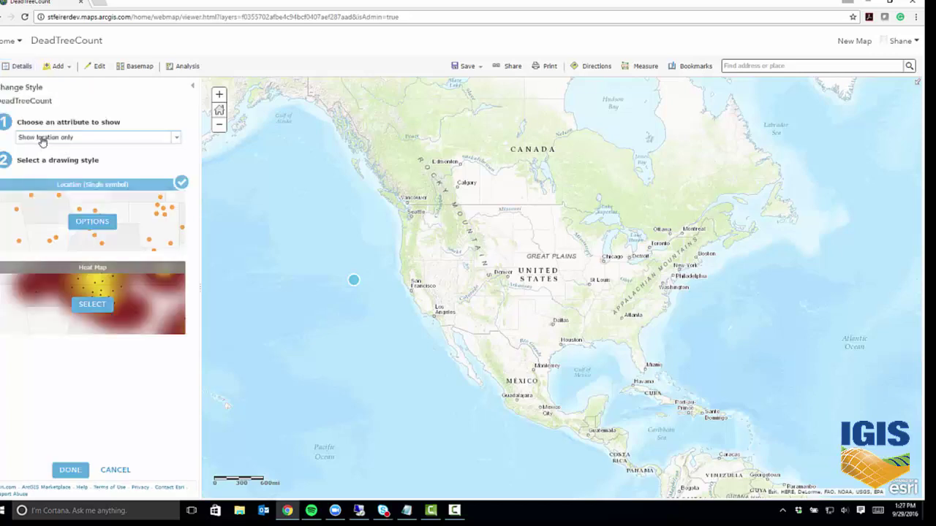
click(175, 138)
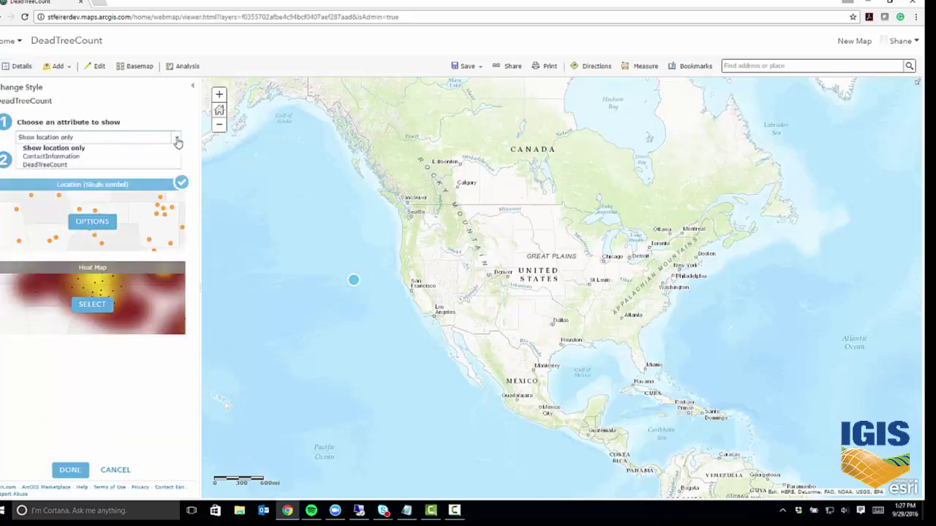
click(58, 165)
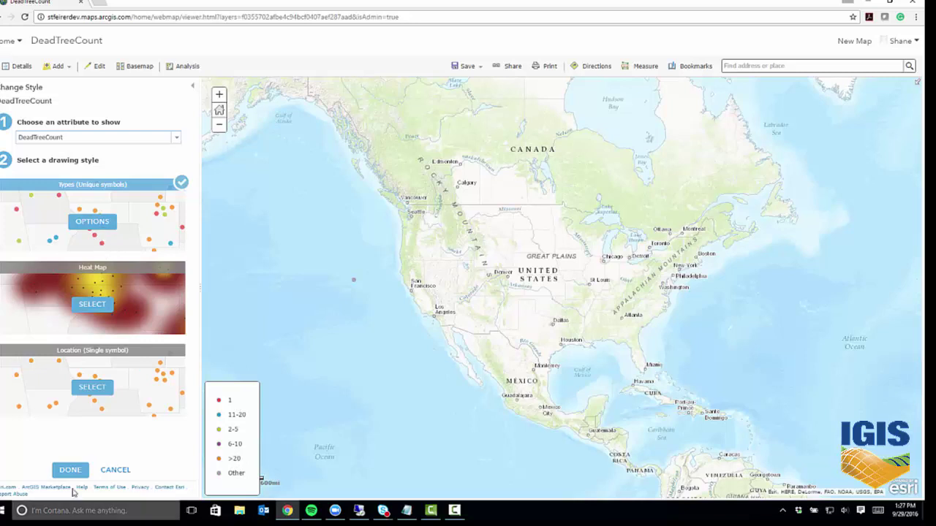
click(70, 470)
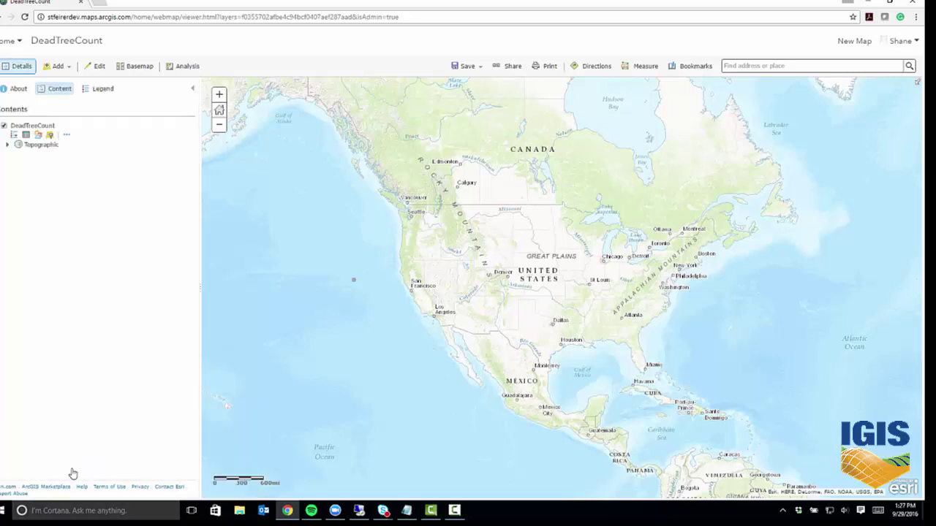
Show the legend and set the test point's DeadTreeCount value to 6-10.
click(86, 93)
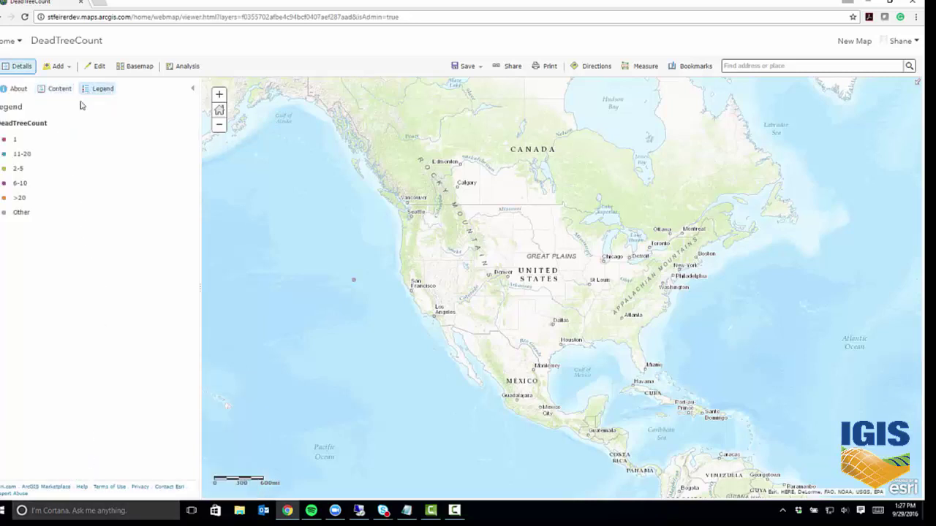
click(354, 282)
click(448, 323)
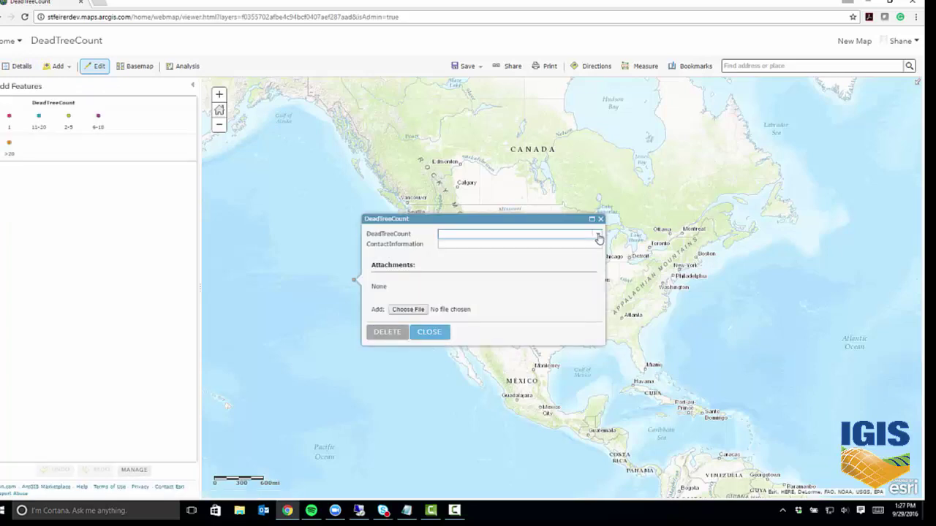
click(596, 234)
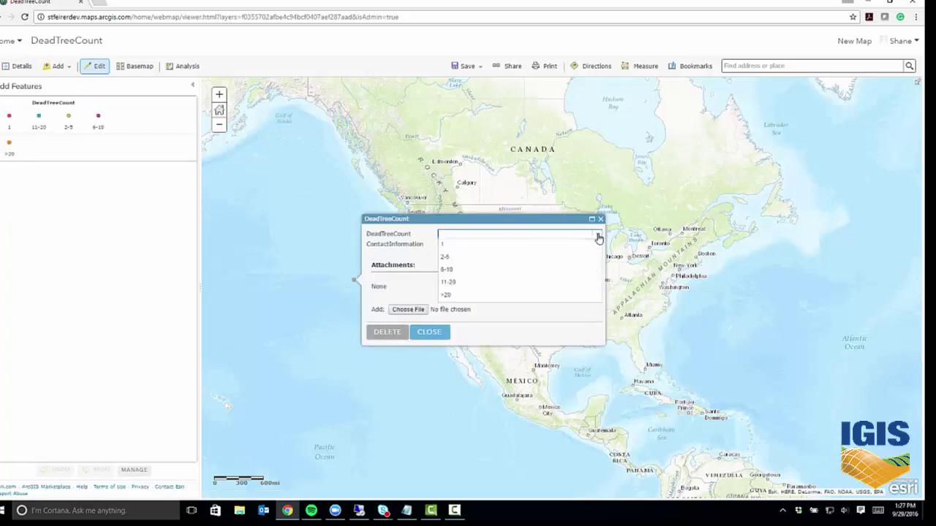
click(447, 270)
click(431, 334)
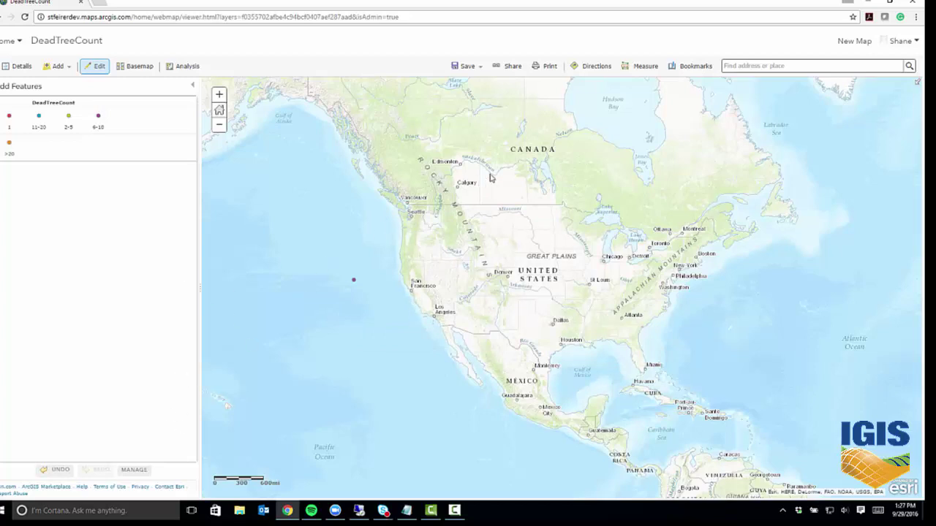
Delete the test point and frame the map on California and the western US.
click(354, 284)
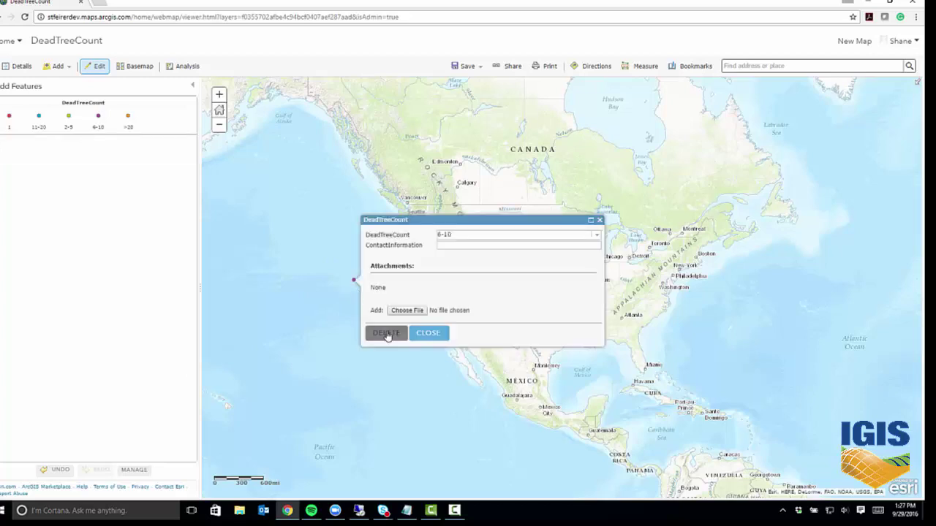
click(387, 334)
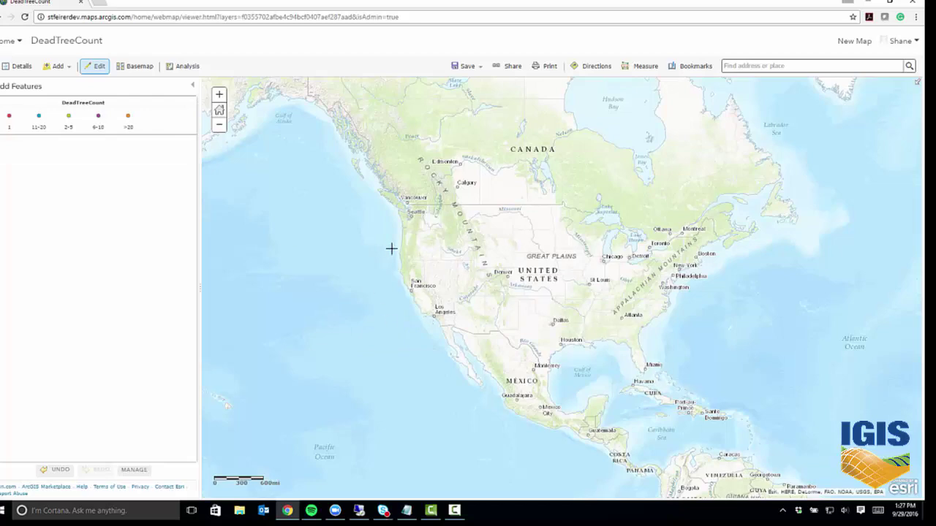
drag(387, 245, 468, 343)
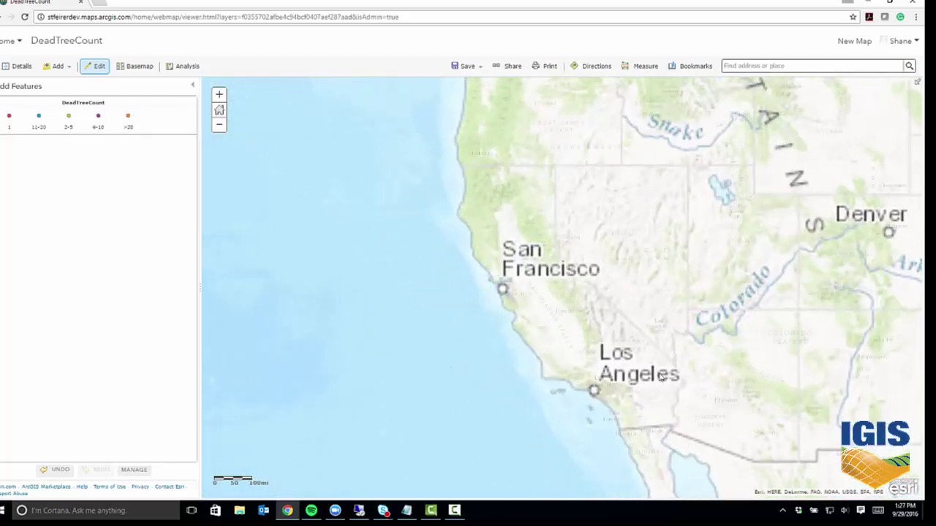
scroll(568, 313, up, 1)
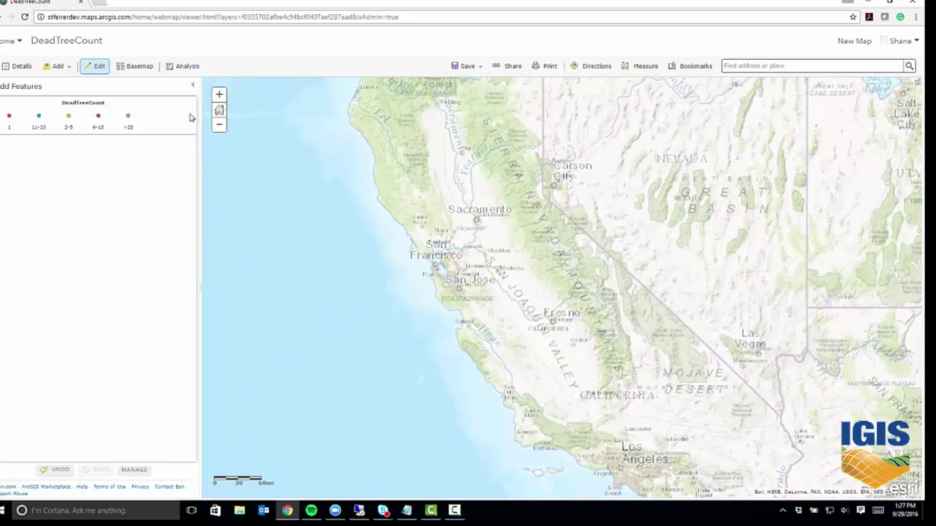
click(219, 124)
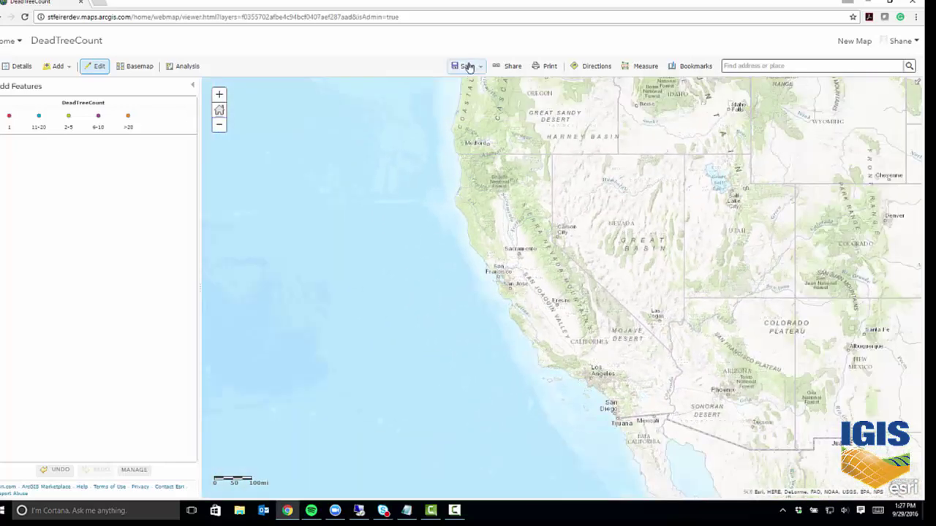
Start a Save As copy of the map titled Dead Tree Count Survey Webmap.
click(466, 66)
click(461, 98)
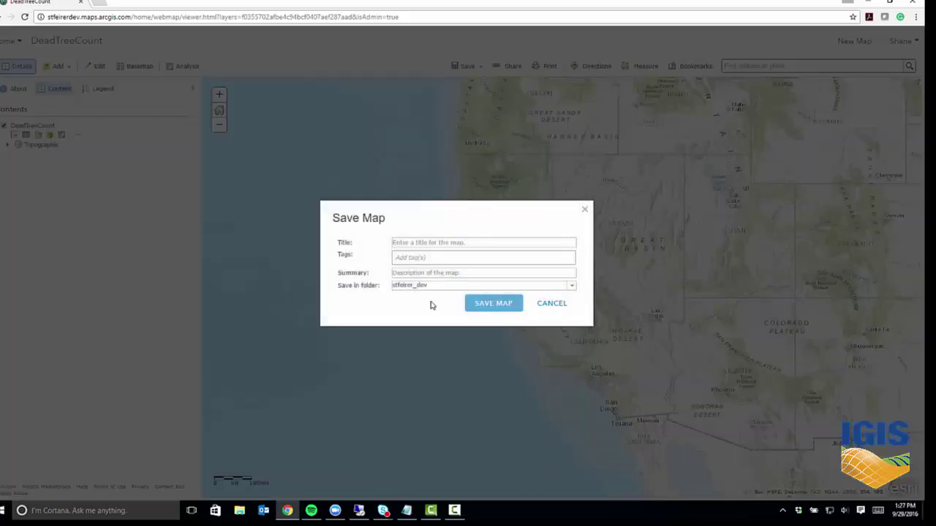
click(452, 242)
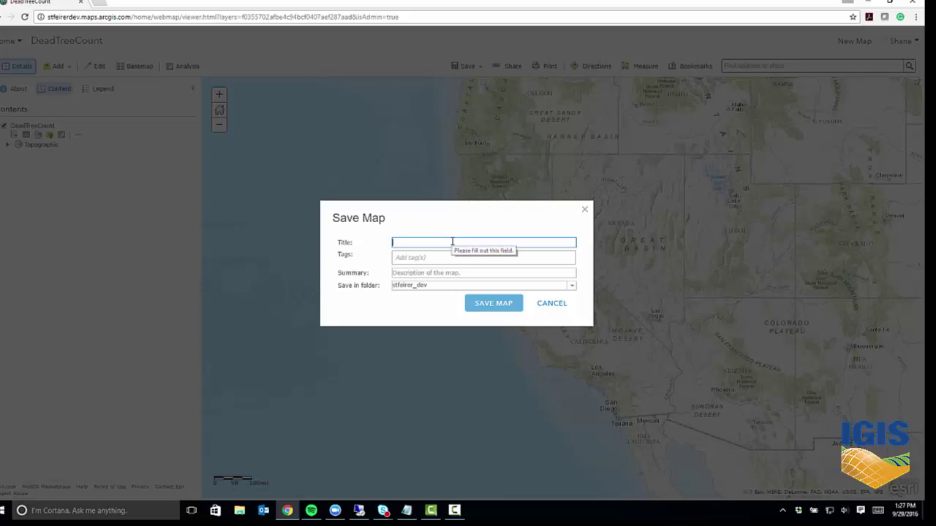
text(Dead Tree)
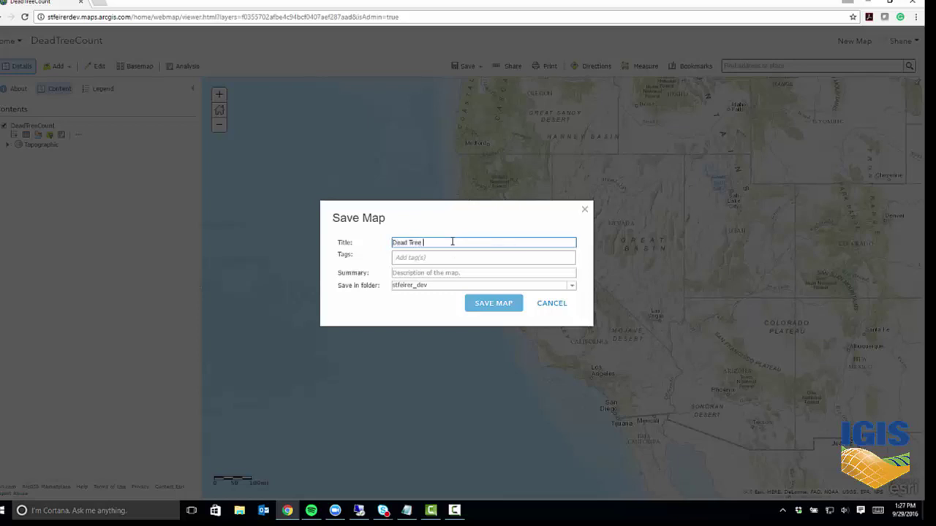
text( Count Survey Webmap)
Tag the map Dead Trees, UCANR, IGIS, UCCE, Webmap and save it.
click(469, 255)
text(Dead)
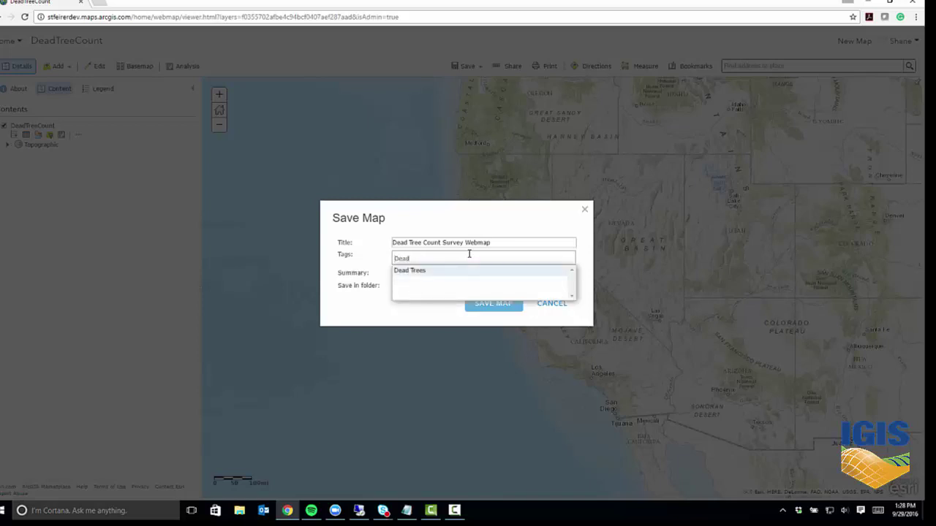
key(Return)
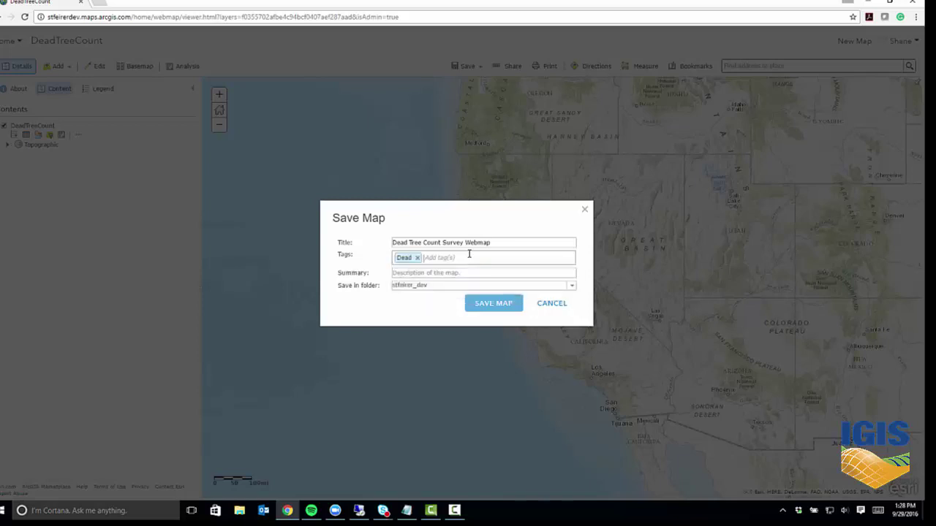
click(417, 257)
text(Dead Trees, UCANR,)
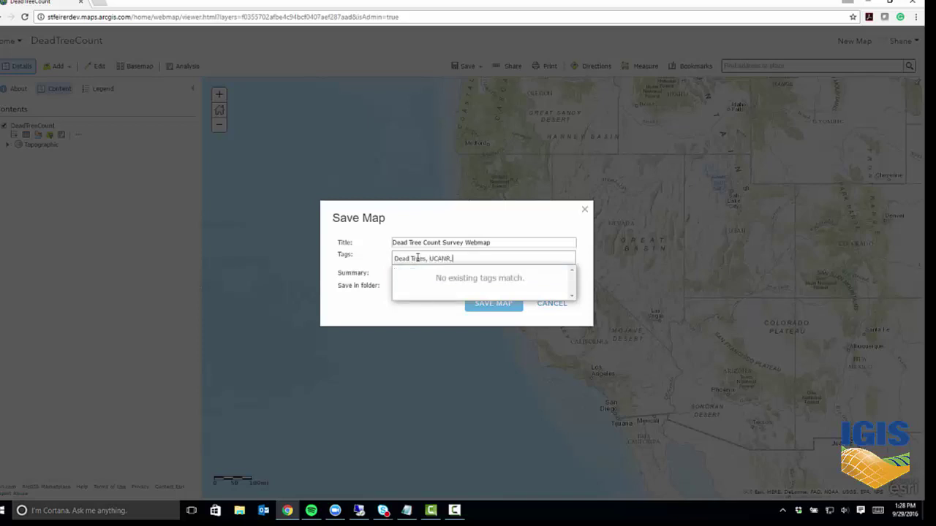
text(IGIS, UCCE, Webmap)
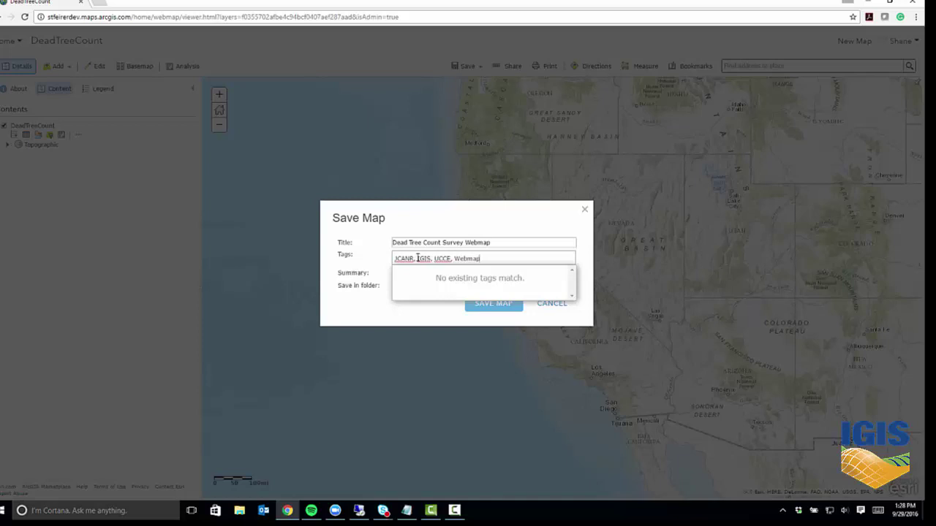
click(365, 255)
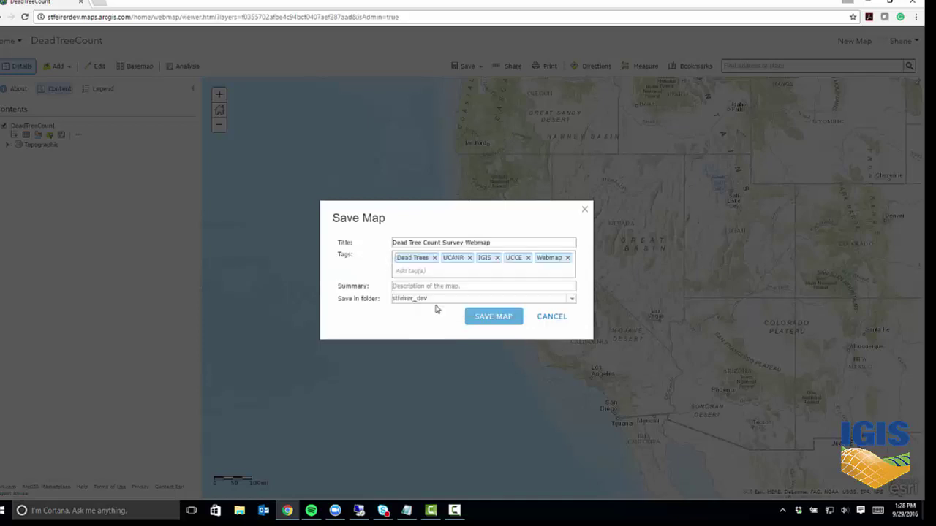
click(438, 286)
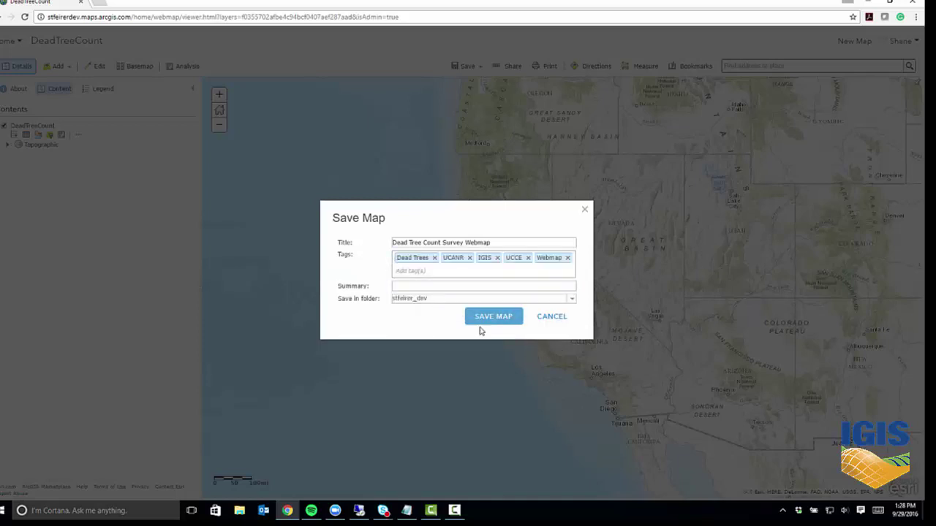
click(492, 319)
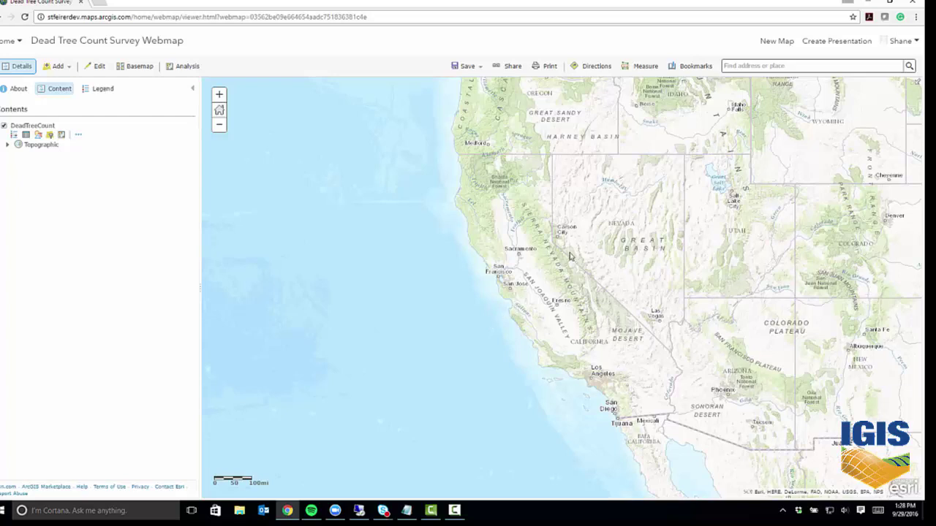
Share the Dead Tree Count Survey Webmap and its DeadTreeCount layer with Everyone (public), then start a web app.
click(512, 67)
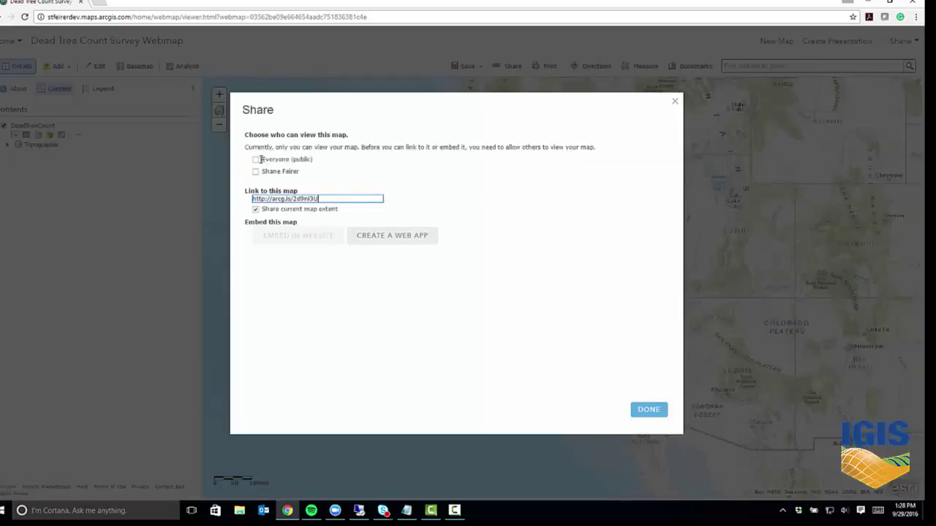
click(256, 160)
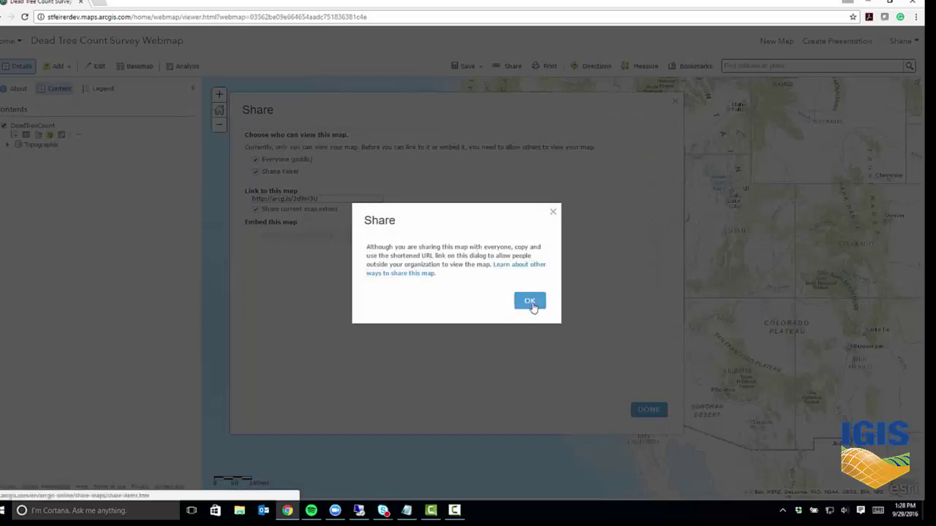
click(527, 303)
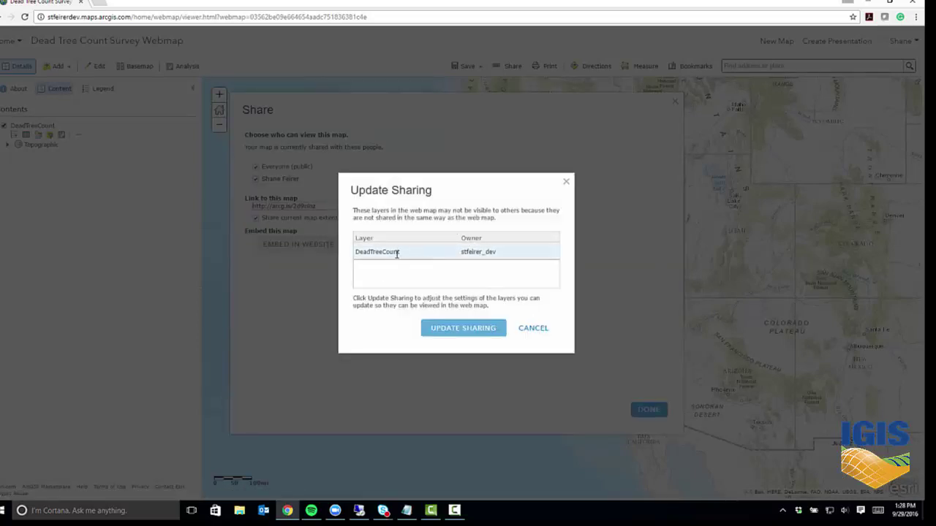
click(468, 334)
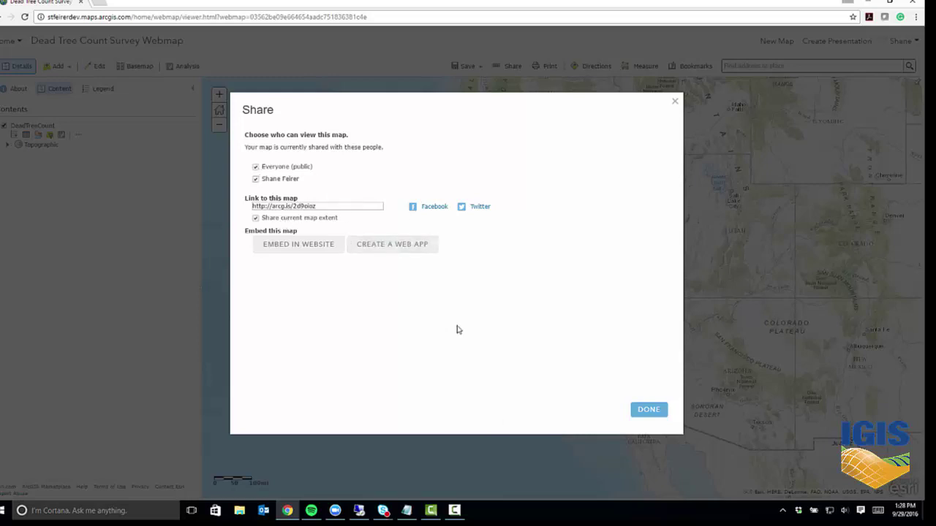
click(419, 249)
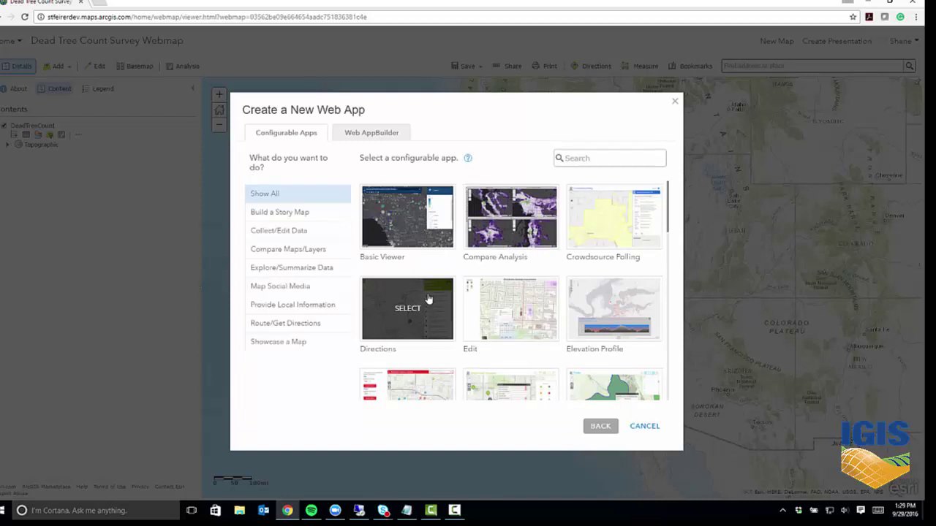
Pick the GeoForm template from the data-collection apps and start creating the web app.
click(300, 232)
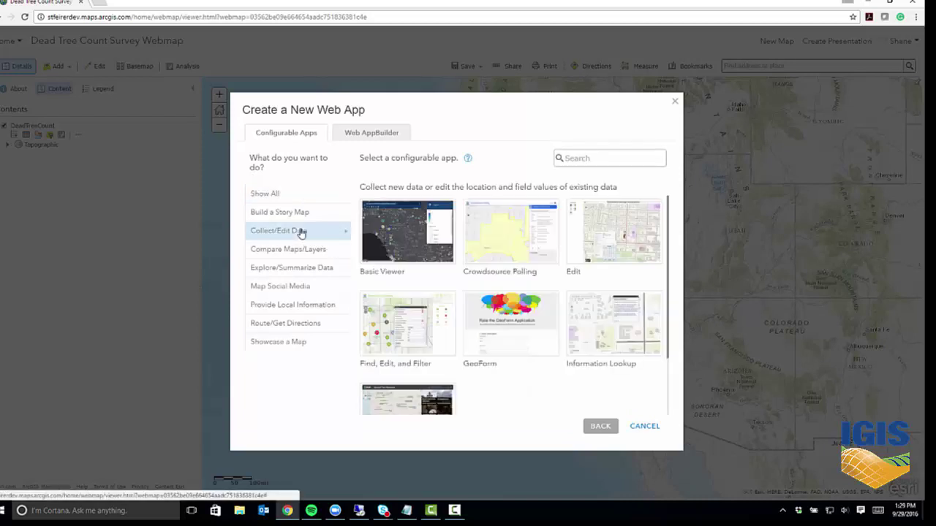
mouse_move(508, 338)
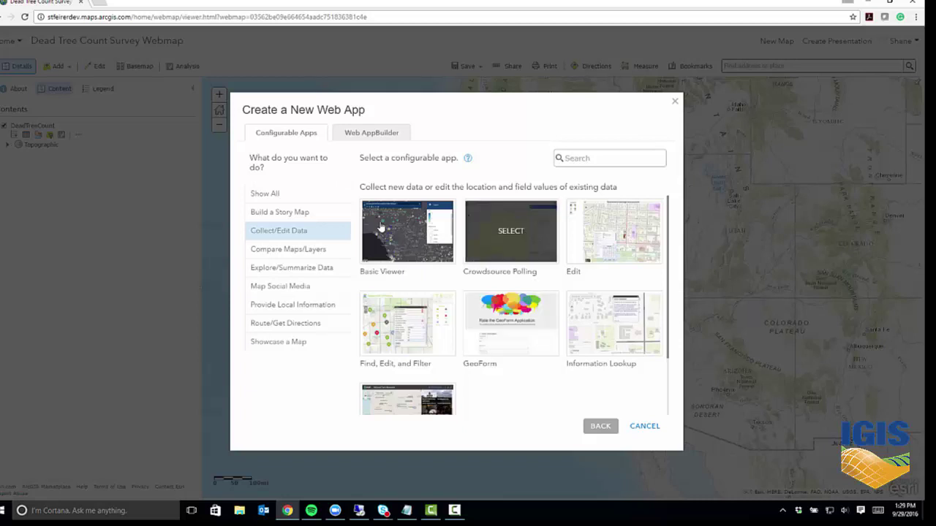
click(511, 324)
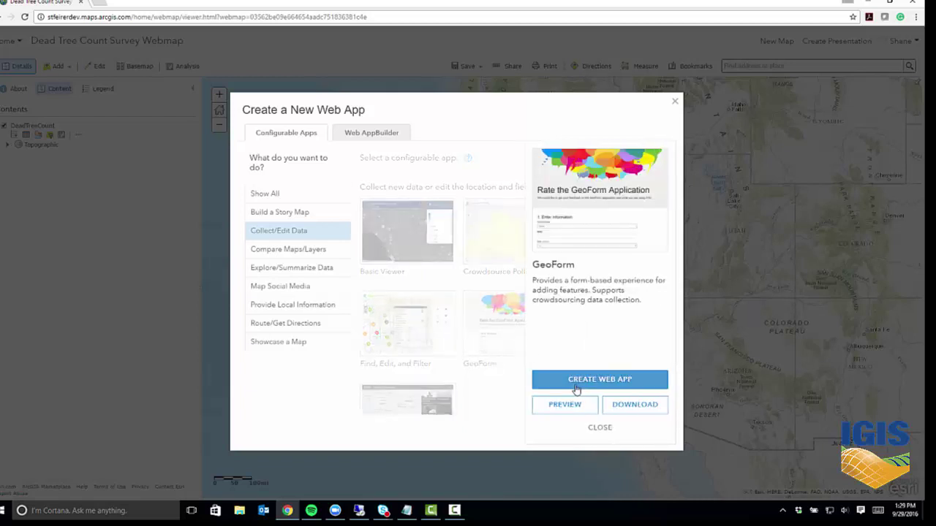
click(576, 381)
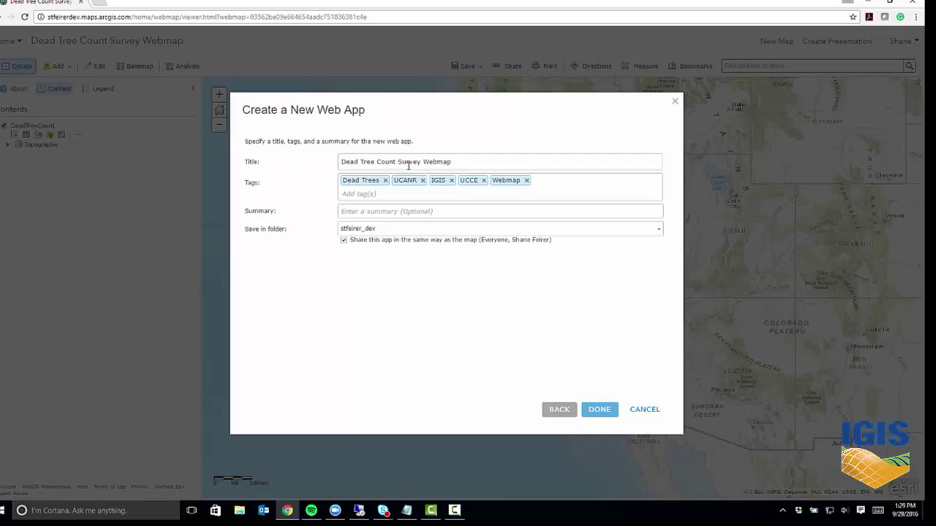
Title the app 'Dead Tree Count Survey', replace the Webmap tag with WebApp, and finish.
drag(423, 161, 652, 171)
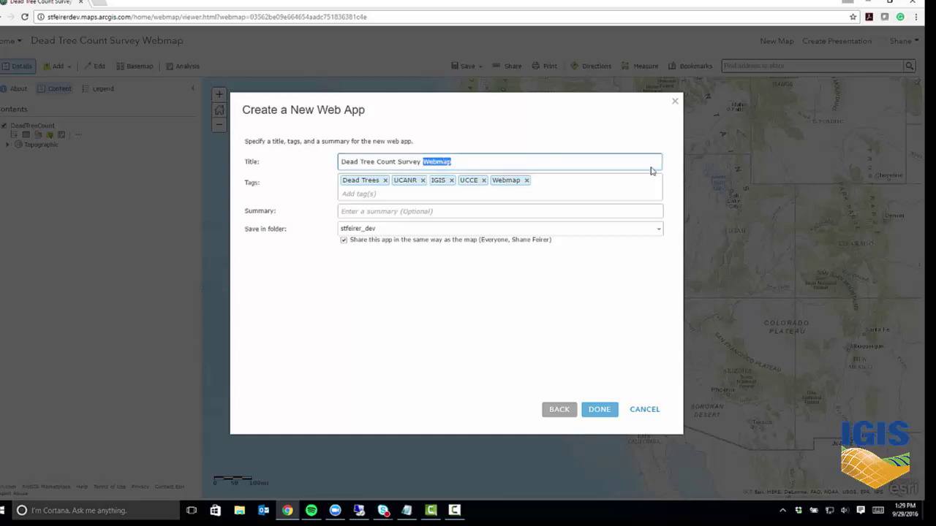
key(BackSpace)
click(526, 180)
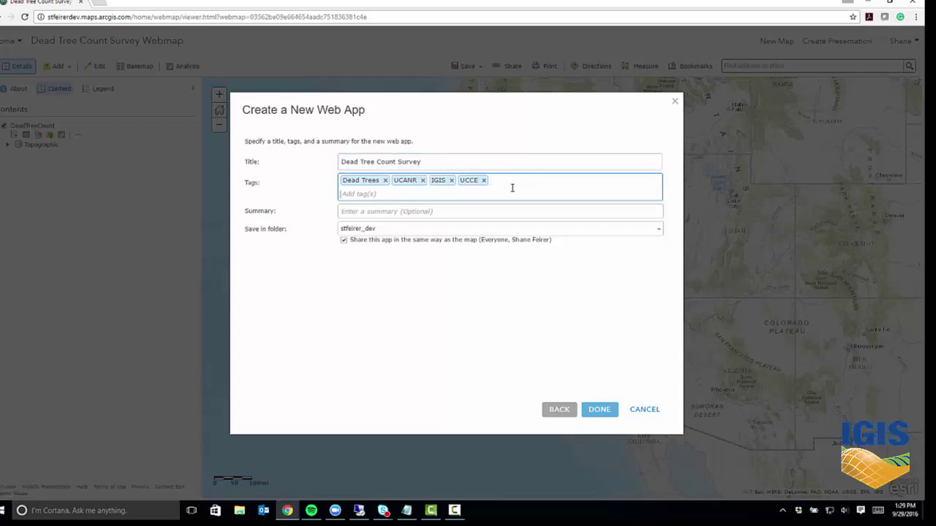
text(Web)
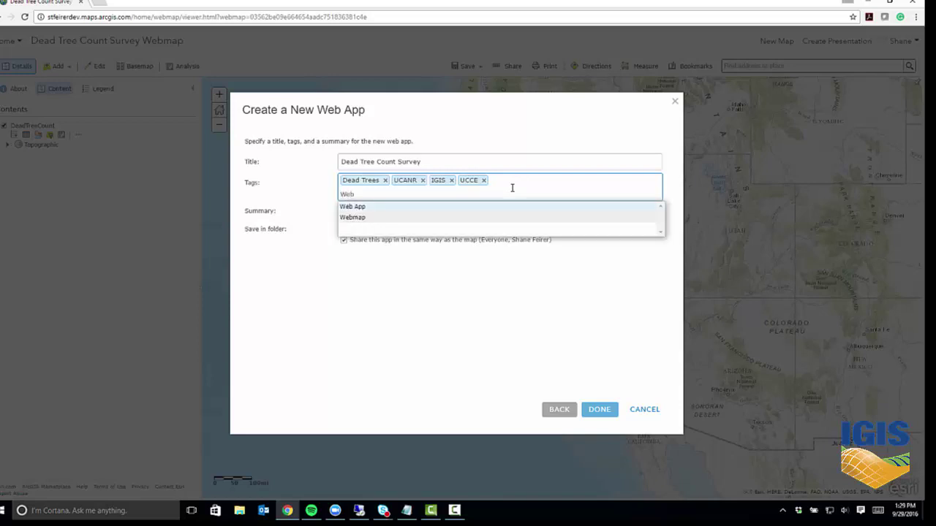
text(App)
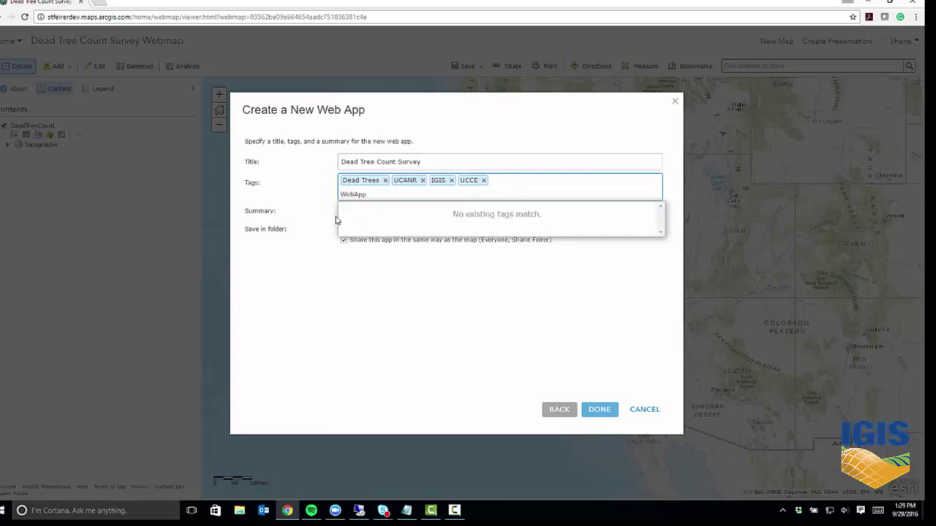
click(339, 212)
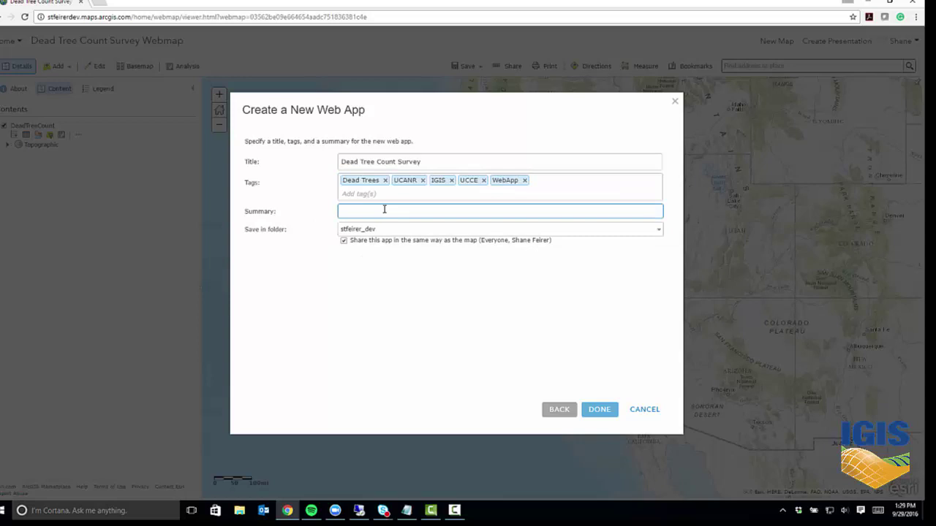
click(608, 411)
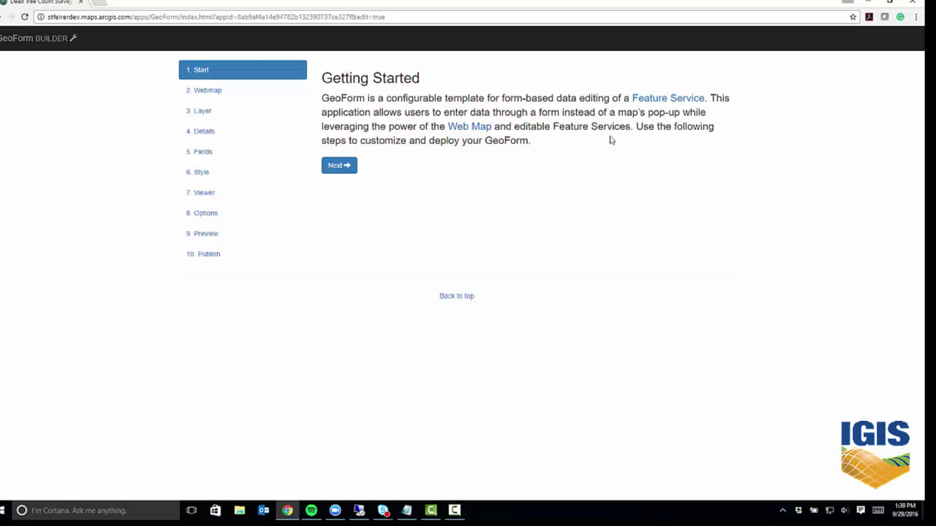
Keep the Dead Tree Count Survey Webmap and choose DeadTreeCount as the form's layer.
click(349, 166)
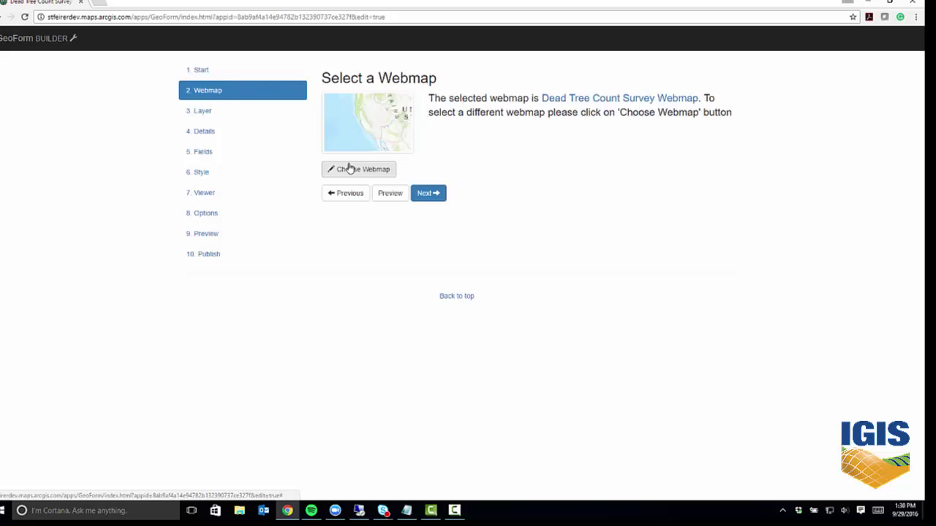
click(432, 193)
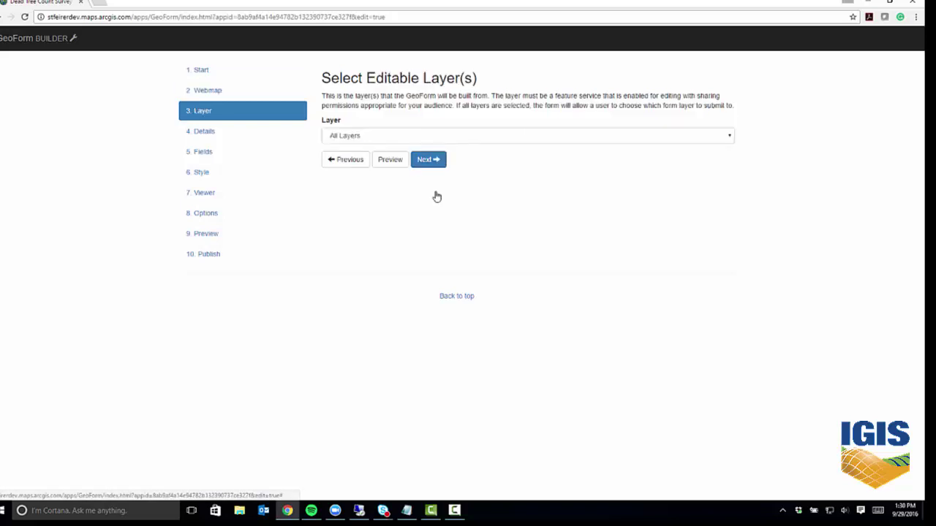
click(731, 137)
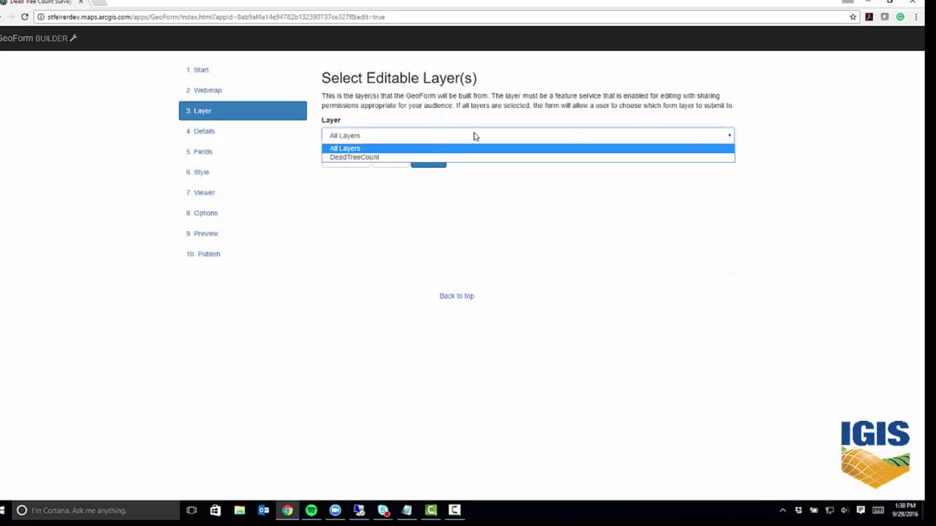
click(354, 157)
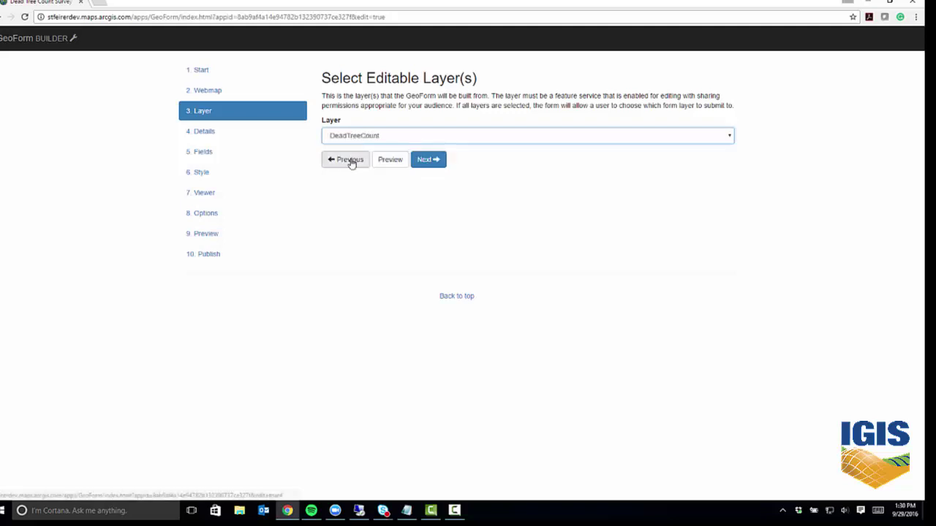
click(427, 160)
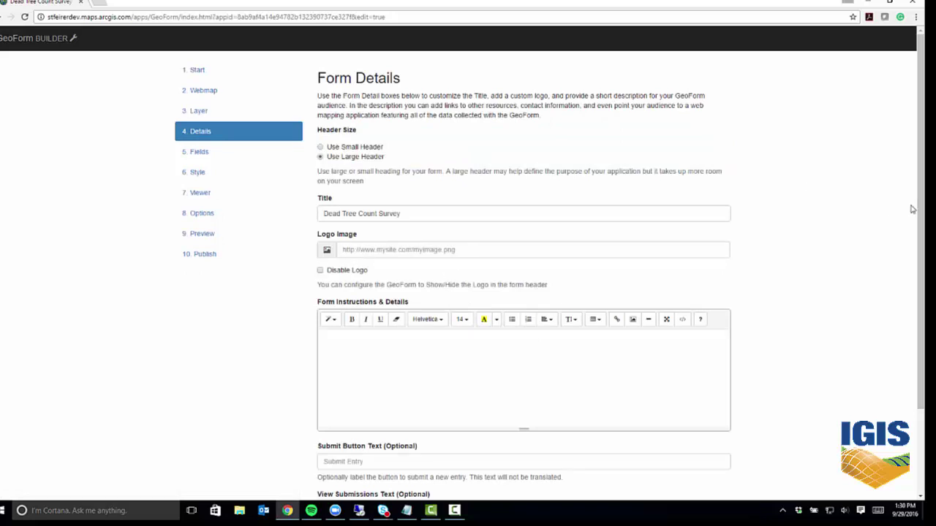
Write form instructions asking people to fill out the survey with how many dead trees are in their area.
scroll(877, 302, down, 1)
click(405, 292)
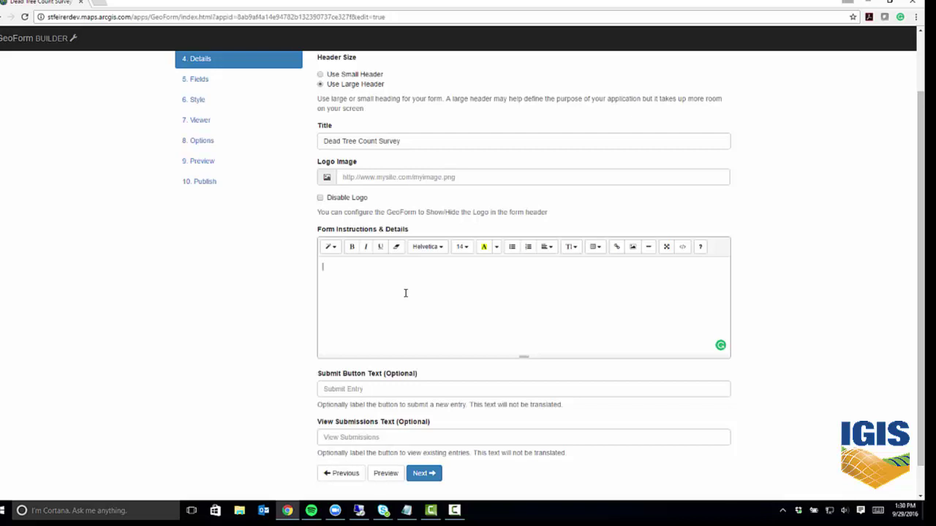
text(lease fill ou t this s)
text(urvey to)
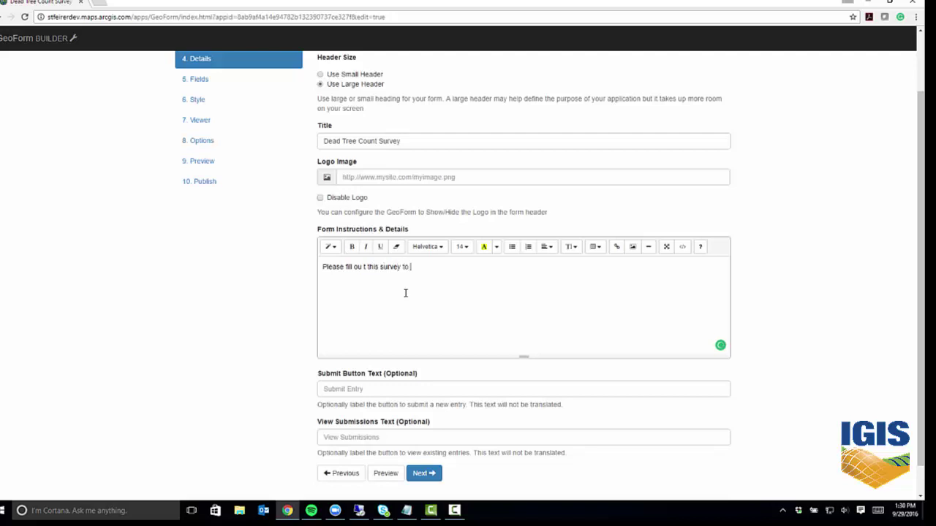
text( tell us how many dead trees)
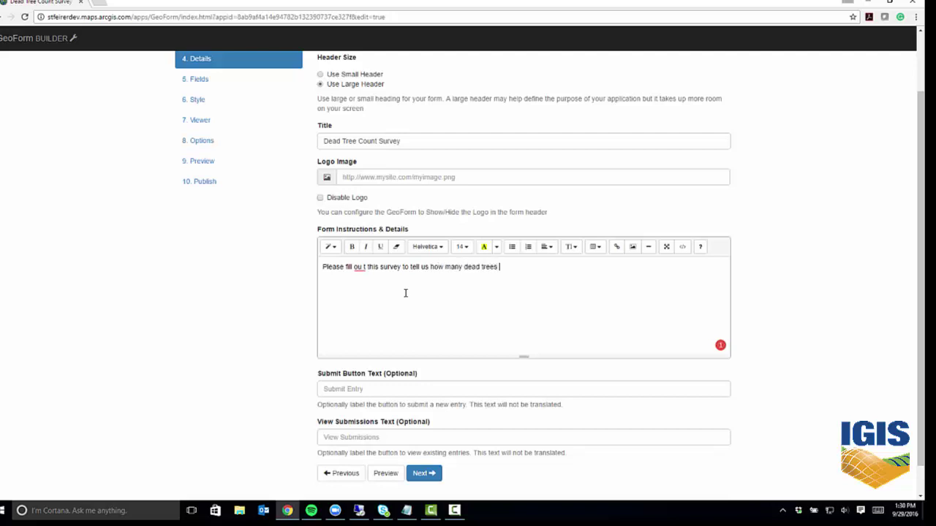
text( are in your area.)
mouse_move(361, 269)
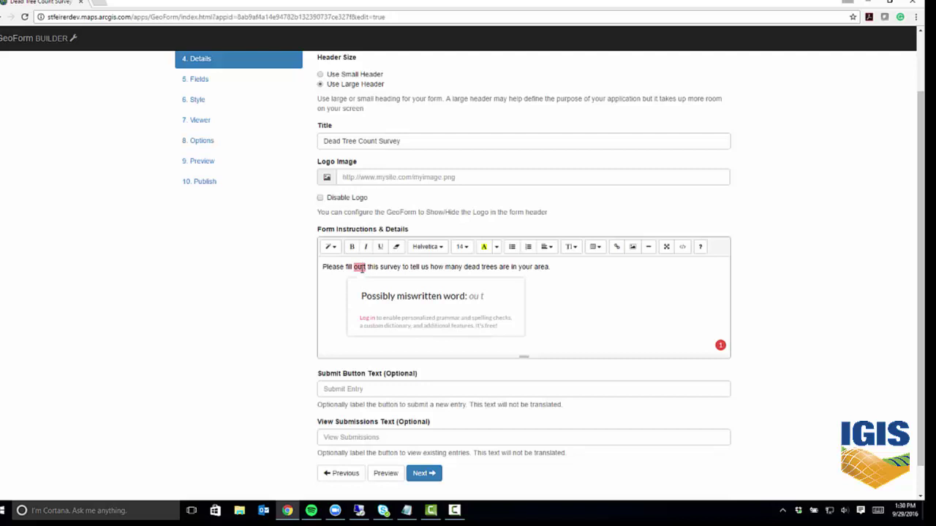
click(391, 311)
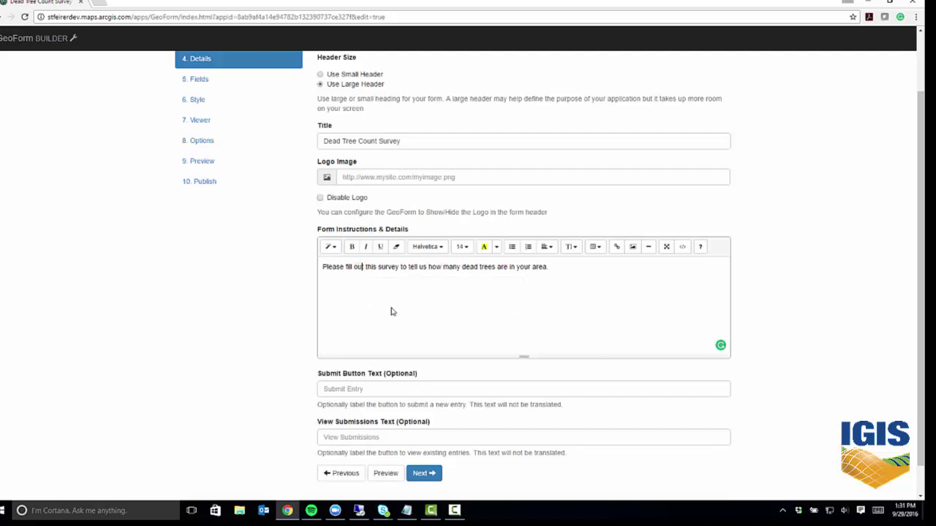
click(560, 275)
scroll(877, 393, down, 1)
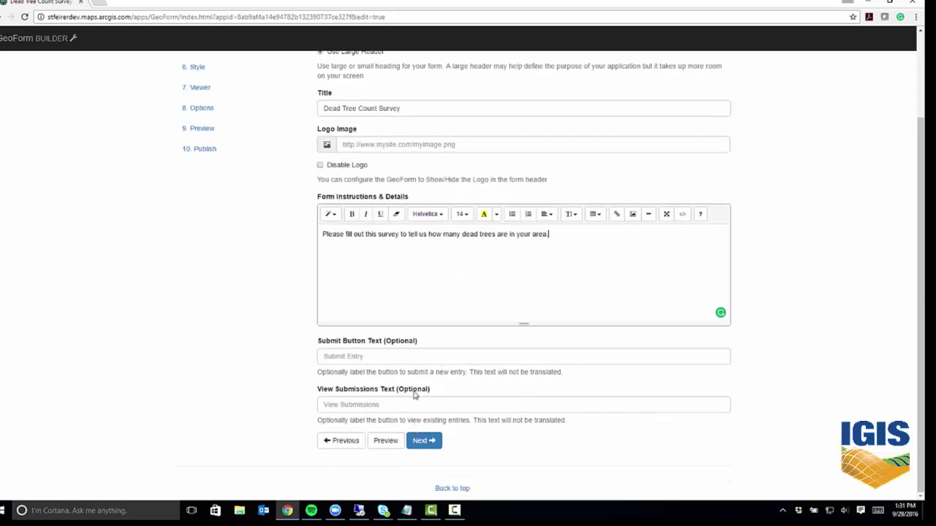
Label DeadTreeCount 'How many dead trees are in your area?' and have ContactInformation ask for an email address.
click(424, 441)
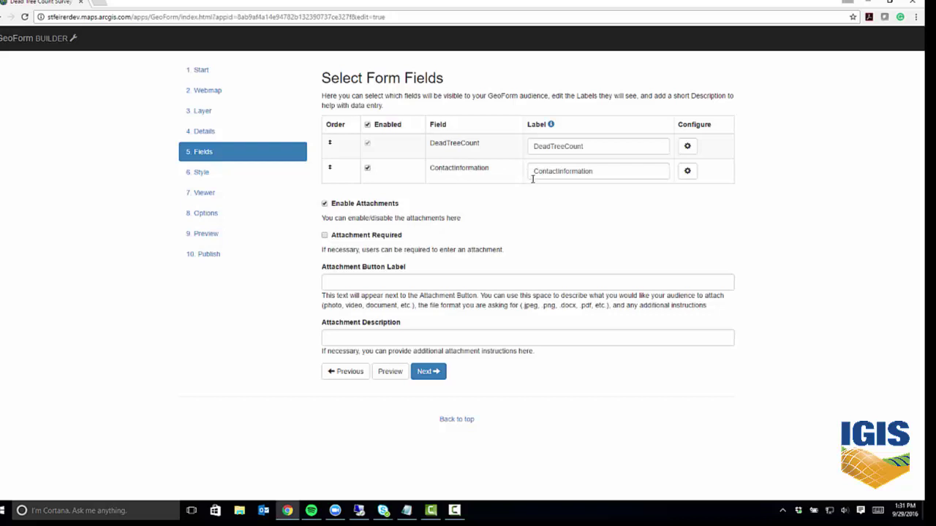
double_click(593, 149)
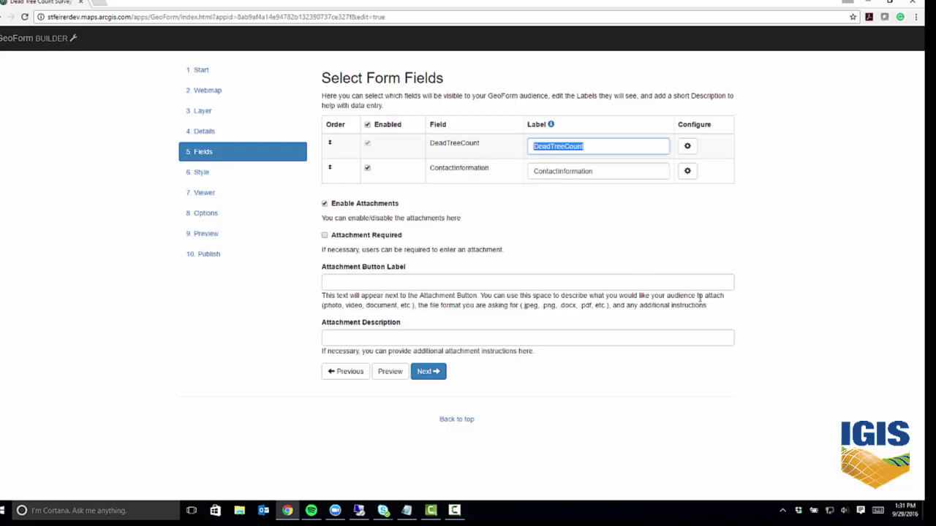
text(How many d)
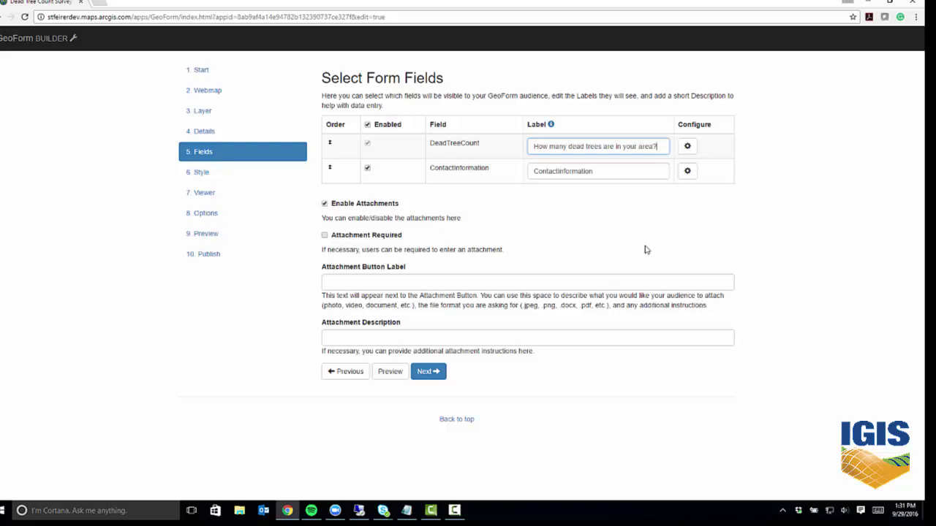
drag(616, 171, 485, 170)
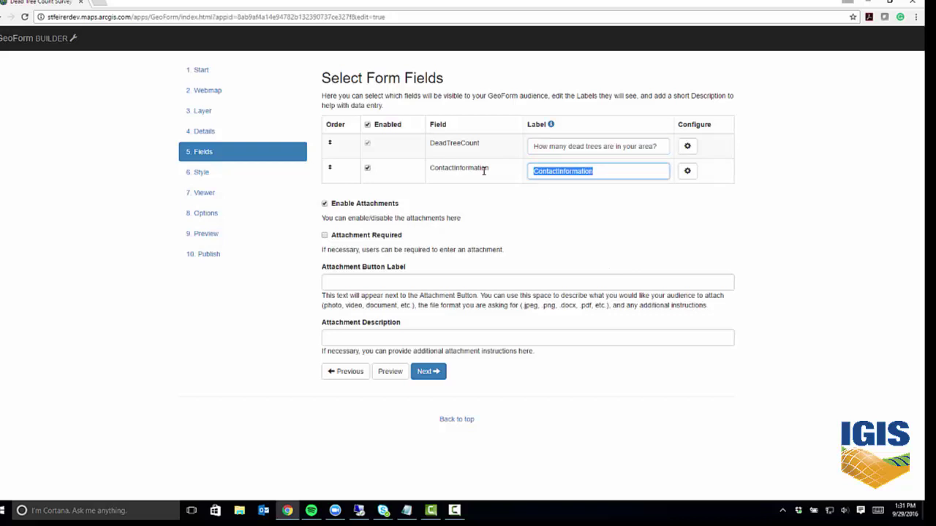
text(If you)
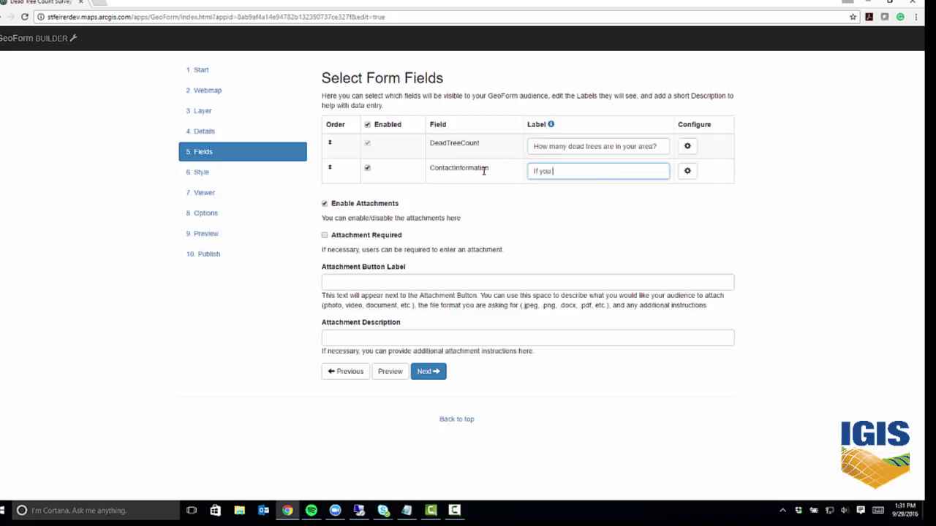
text( would)
text(ide)
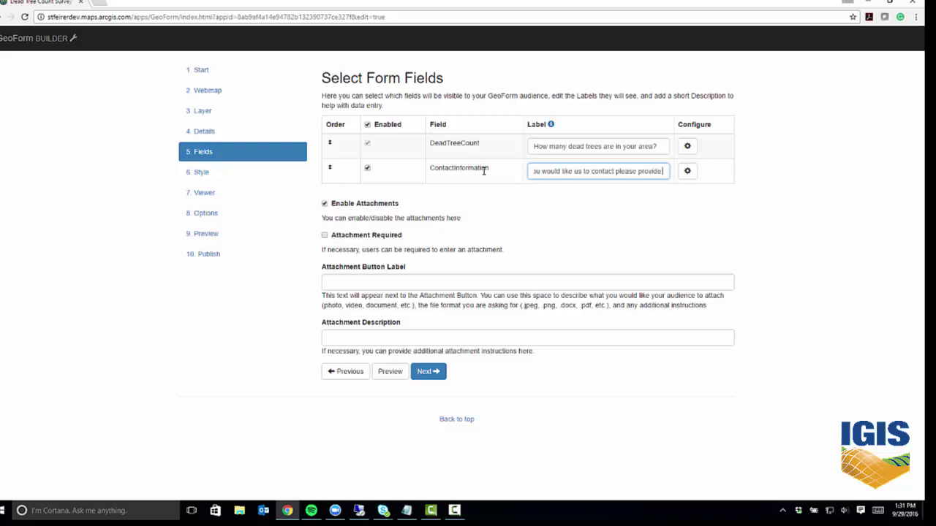
text( your email a)
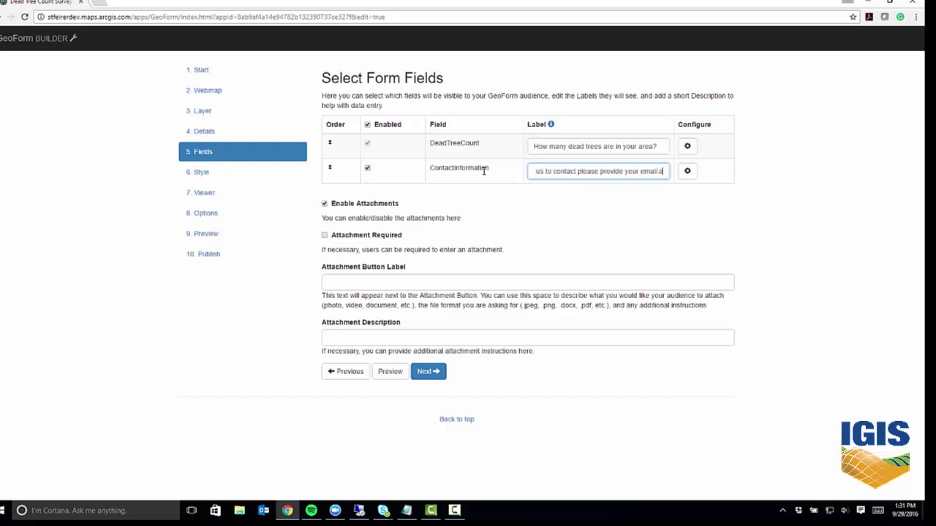
text(ddress)
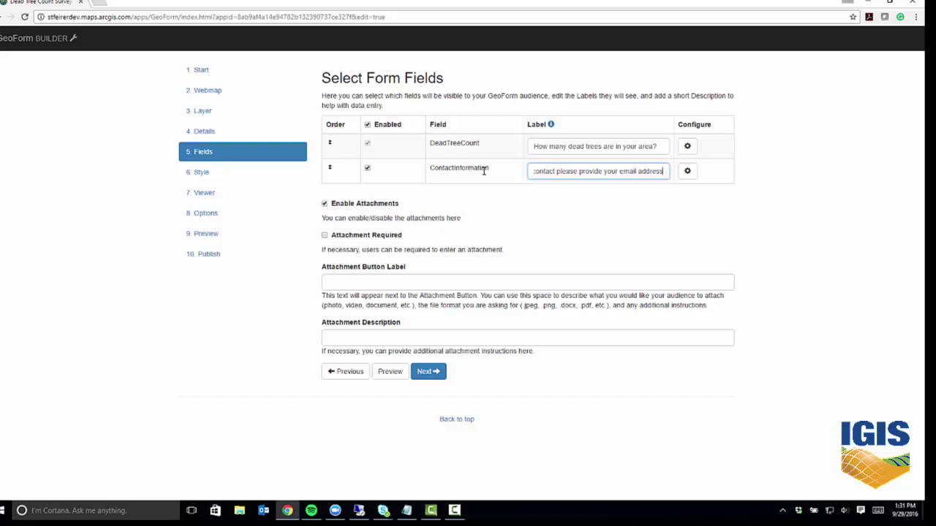
click(688, 171)
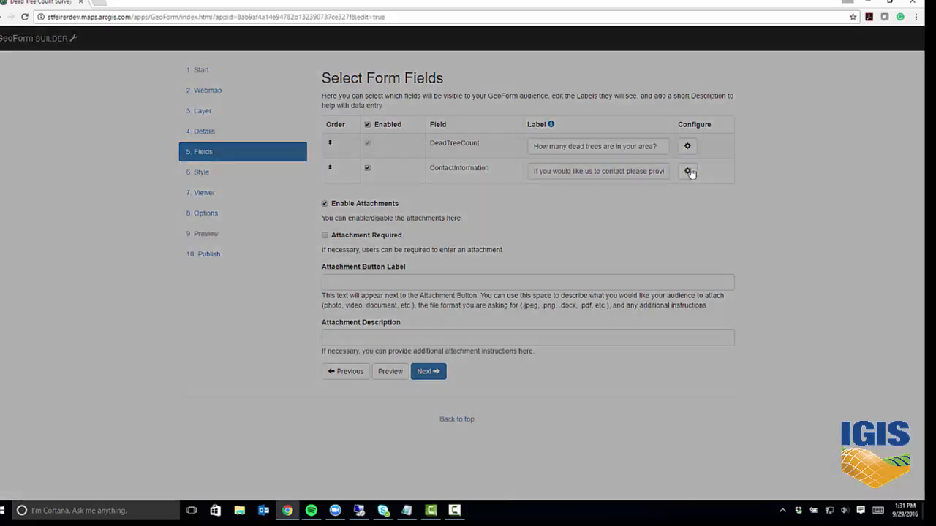
Make ContactInformation display as Email with the placeholder hint 'Email Address'.
click(589, 193)
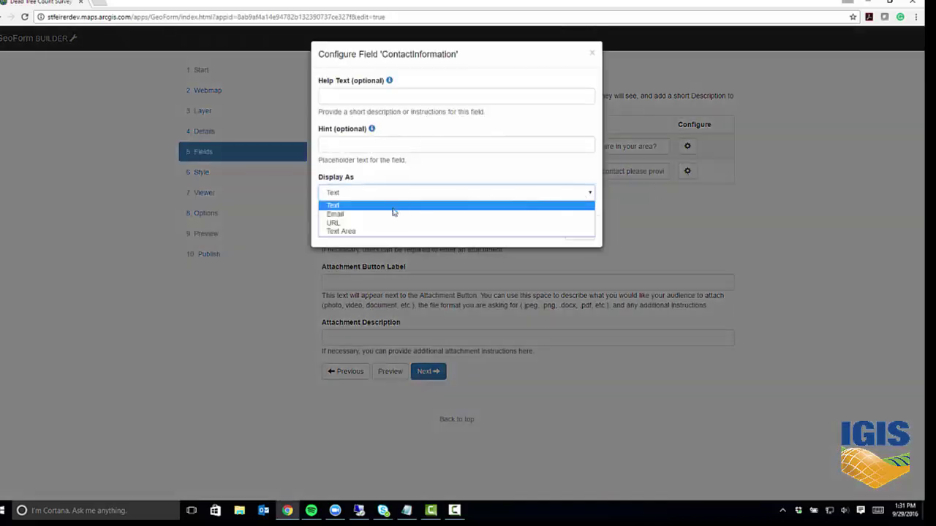
click(365, 213)
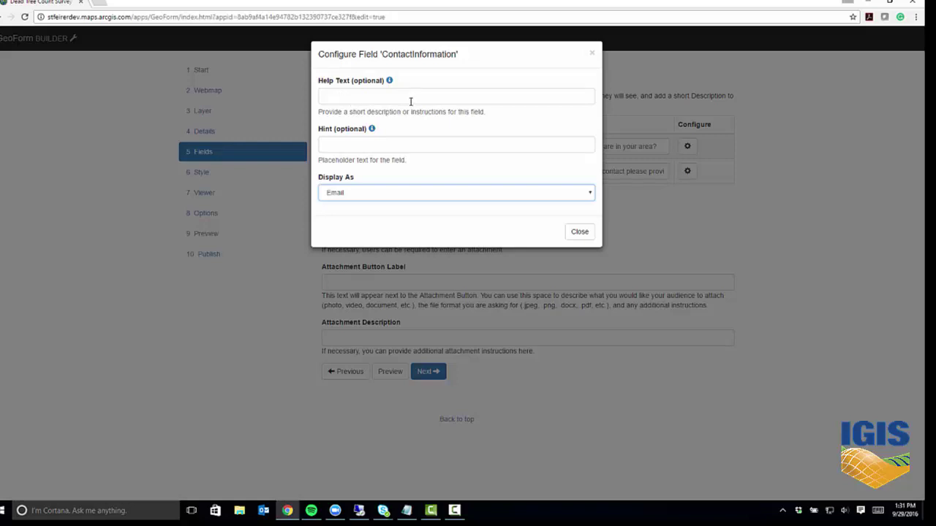
click(384, 144)
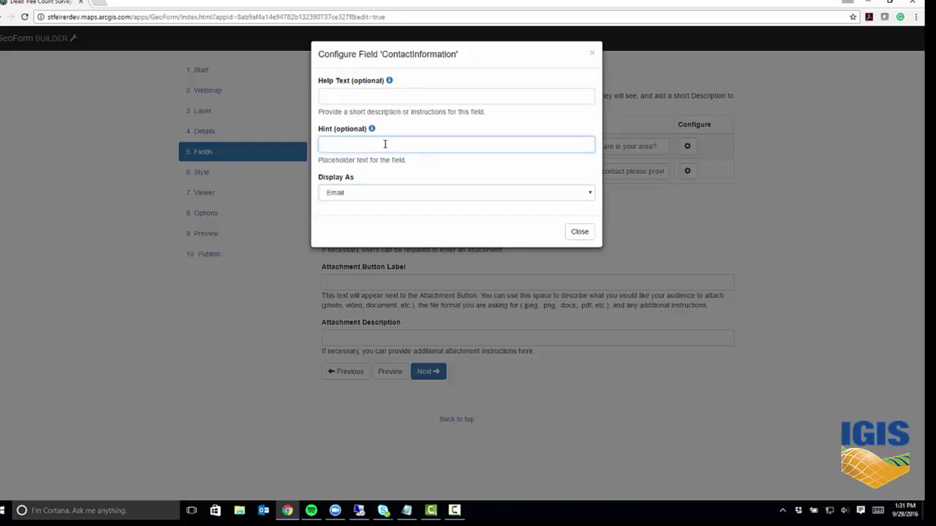
text(Email Address)
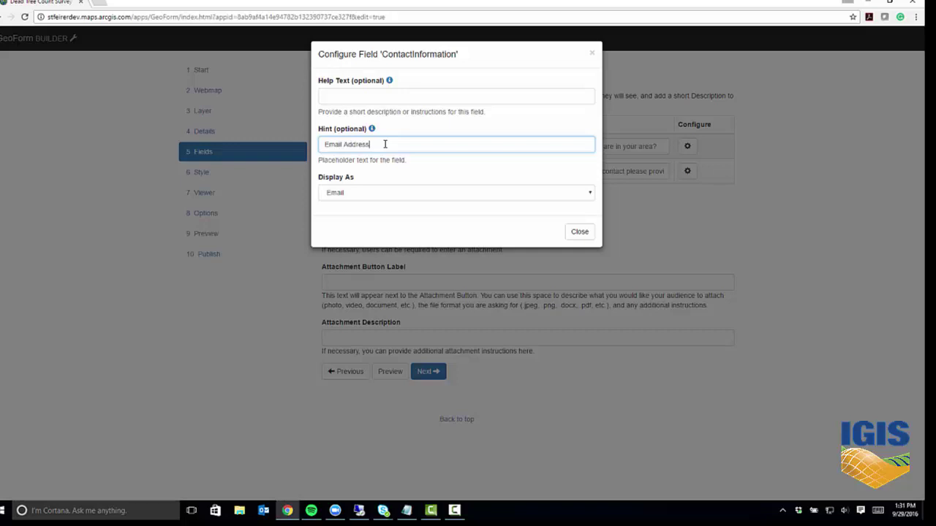
click(573, 232)
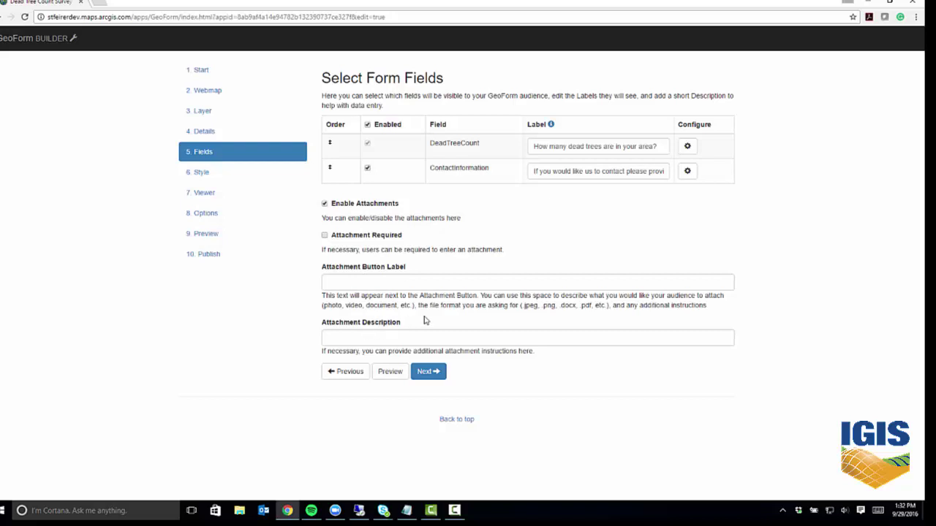
Preview the Readable theme, then keep the default Basic Bootstrap theme.
click(428, 372)
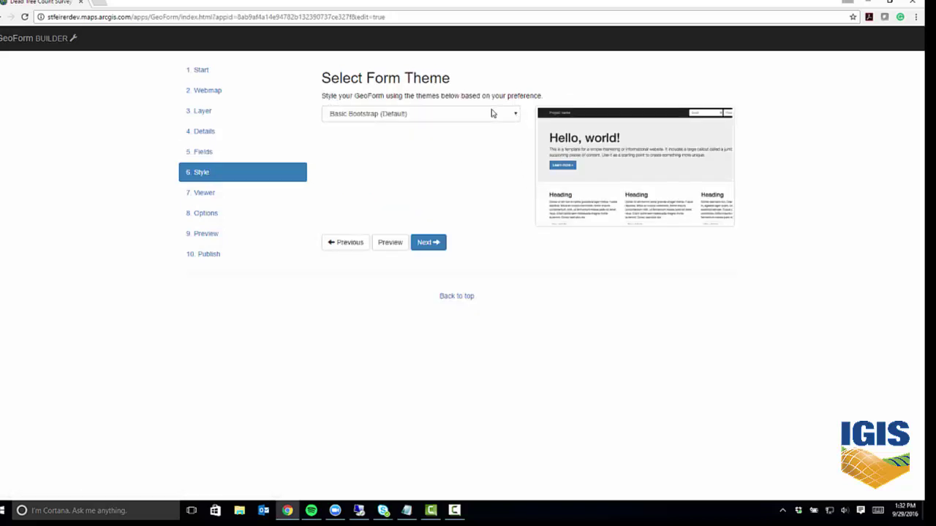
click(513, 119)
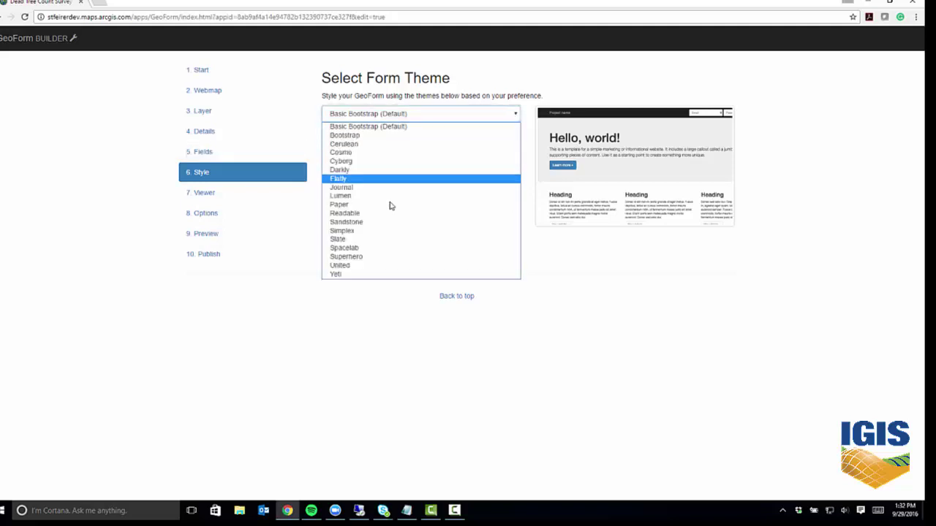
click(344, 213)
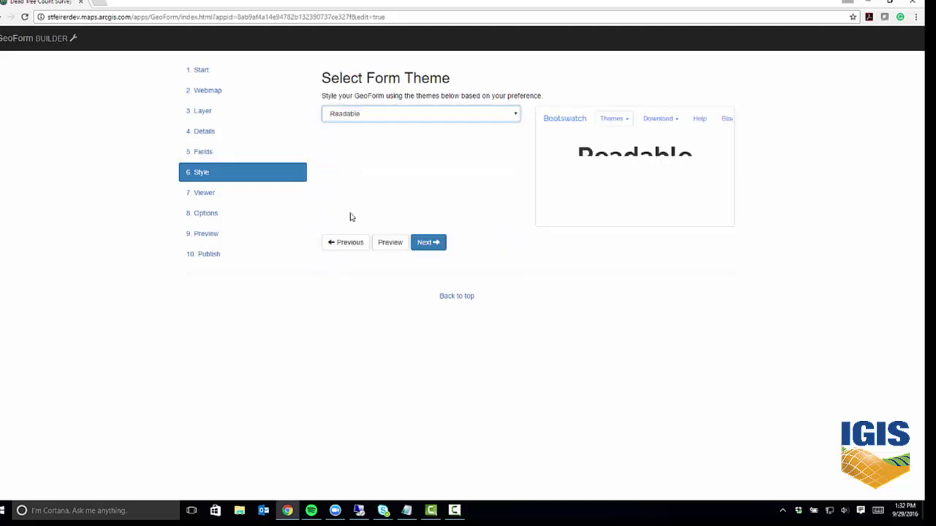
click(516, 115)
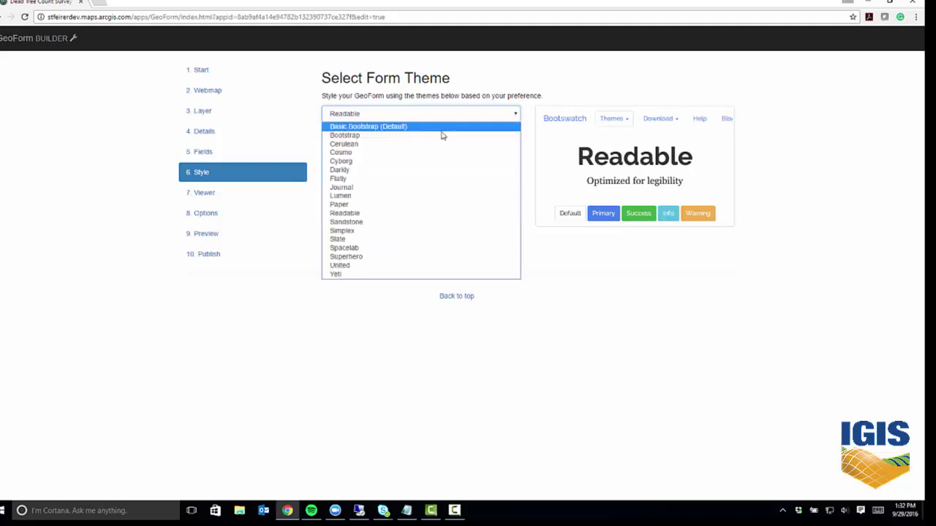
click(442, 131)
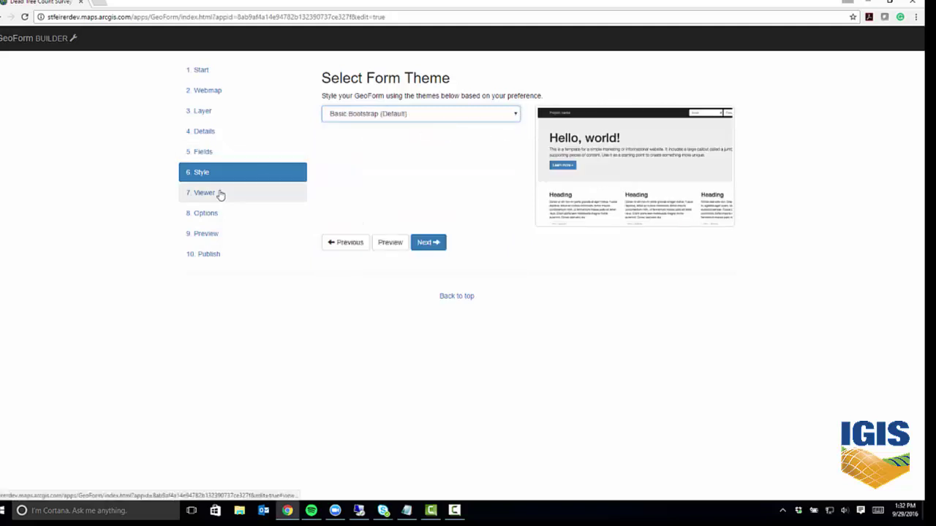
Set the viewer's Display Field to DeadTreeCount and continue to Options.
click(425, 242)
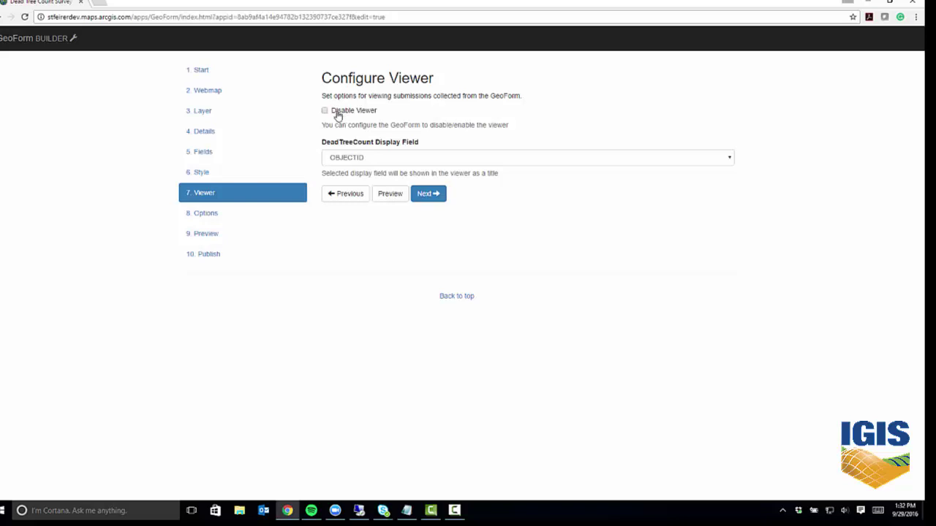
click(424, 157)
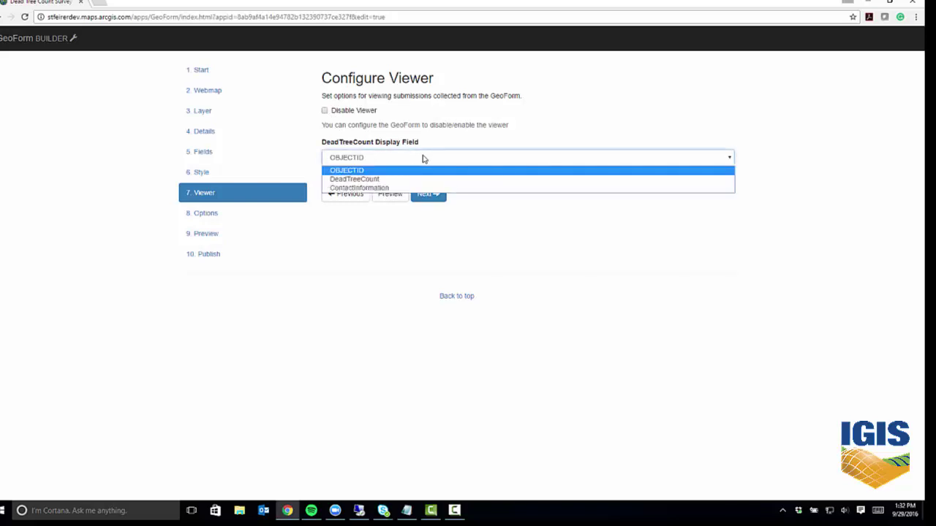
click(373, 180)
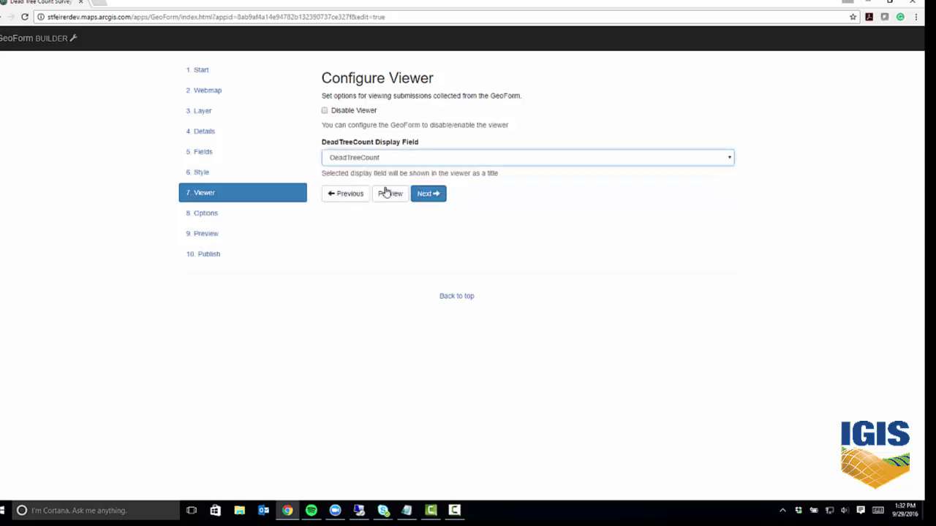
click(430, 194)
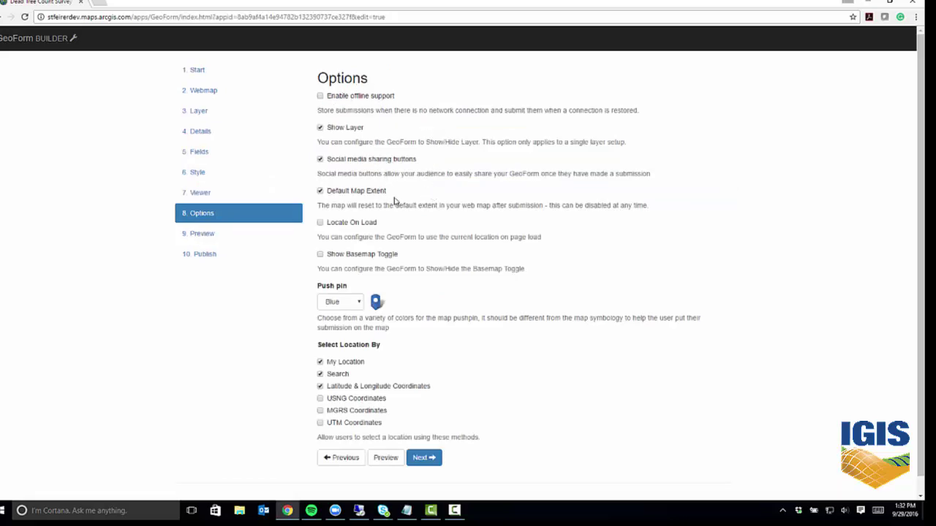
Enable Locate On Load and Show Basemap Toggle, keep the Blue push pin, and go to Preview.
click(320, 223)
click(321, 254)
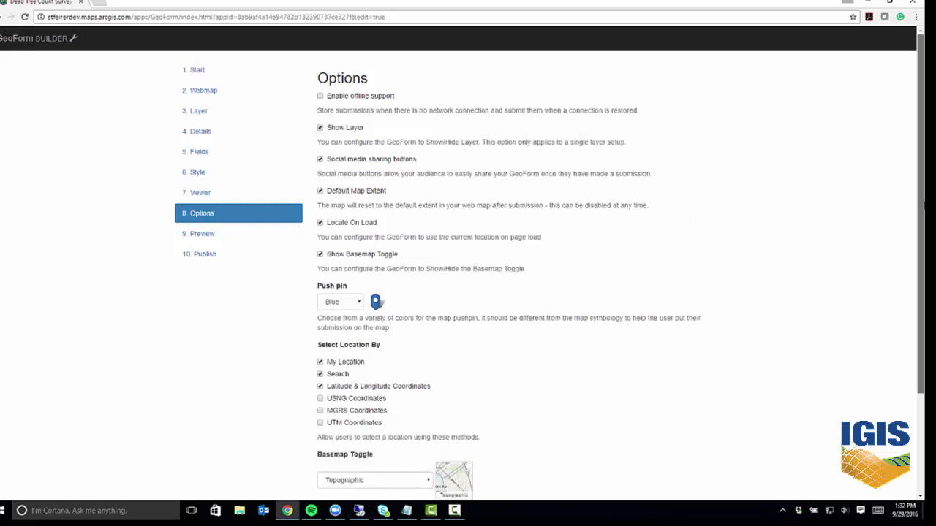
drag(921, 203, 915, 340)
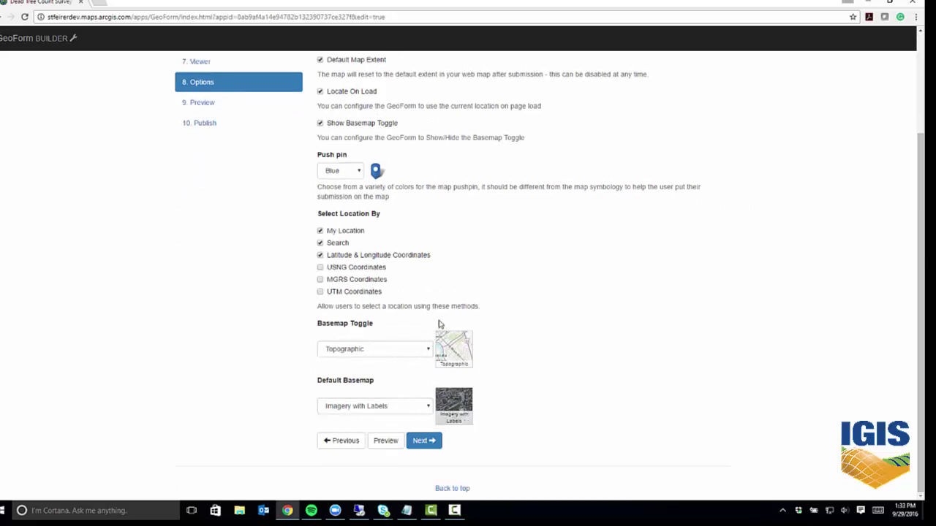
click(357, 173)
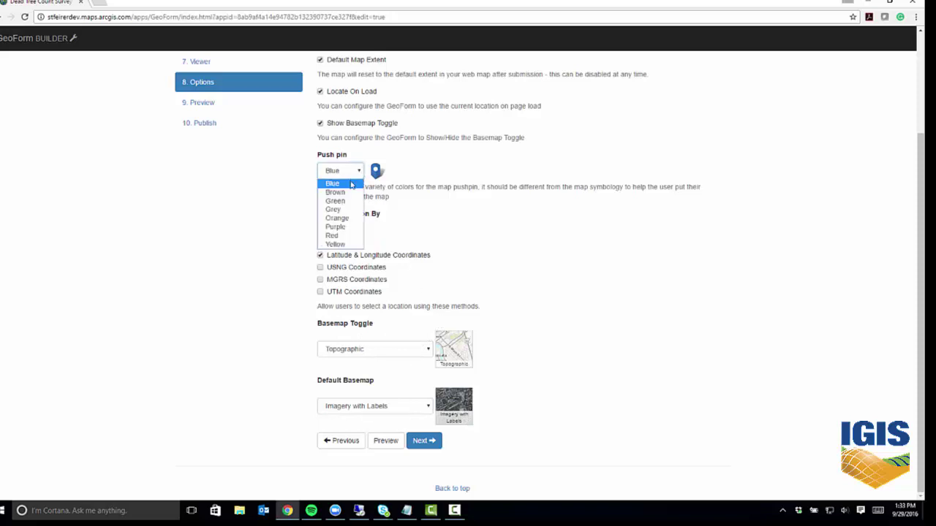
click(572, 245)
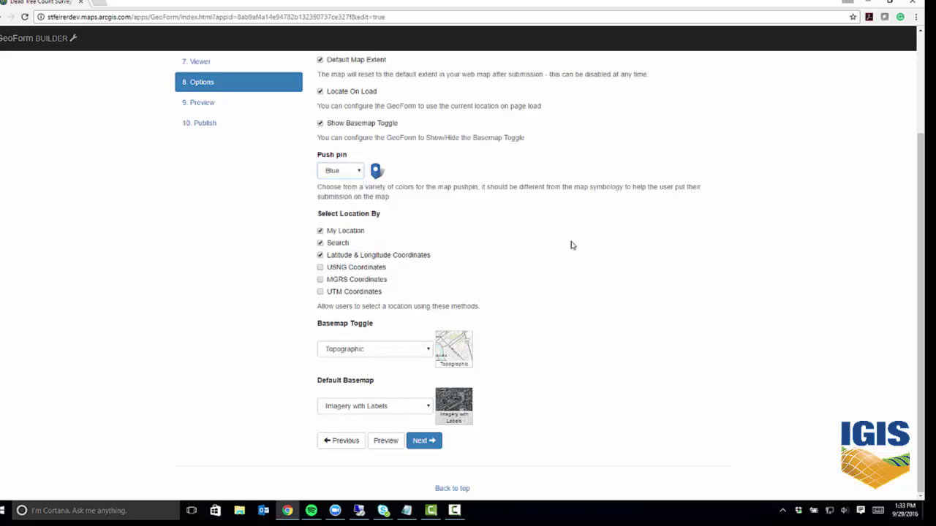
click(423, 441)
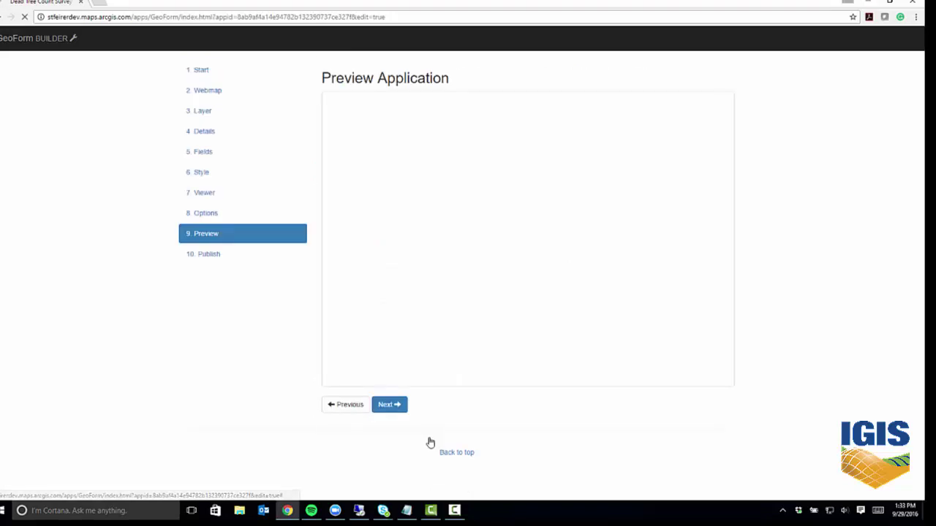
Publish and save the GeoForm, then open View Application in a new browser tab.
click(208, 256)
click(414, 124)
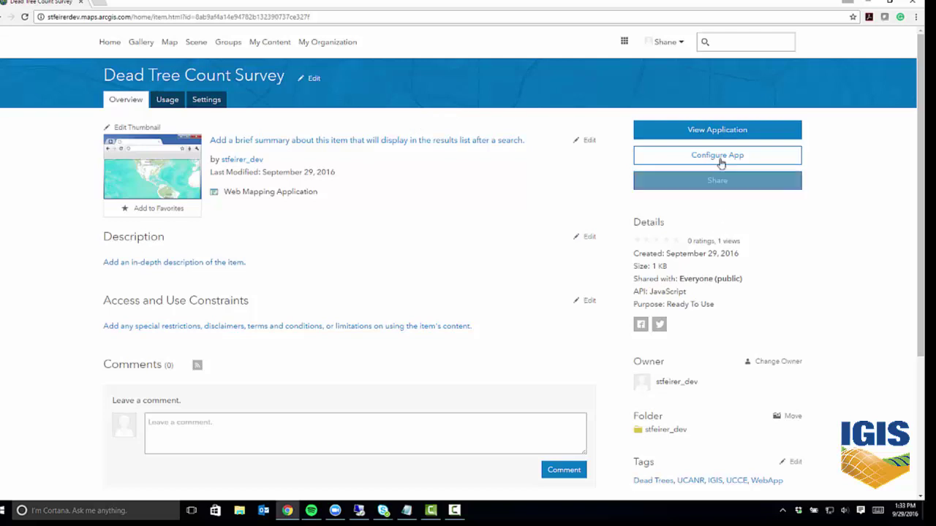
right_click(719, 132)
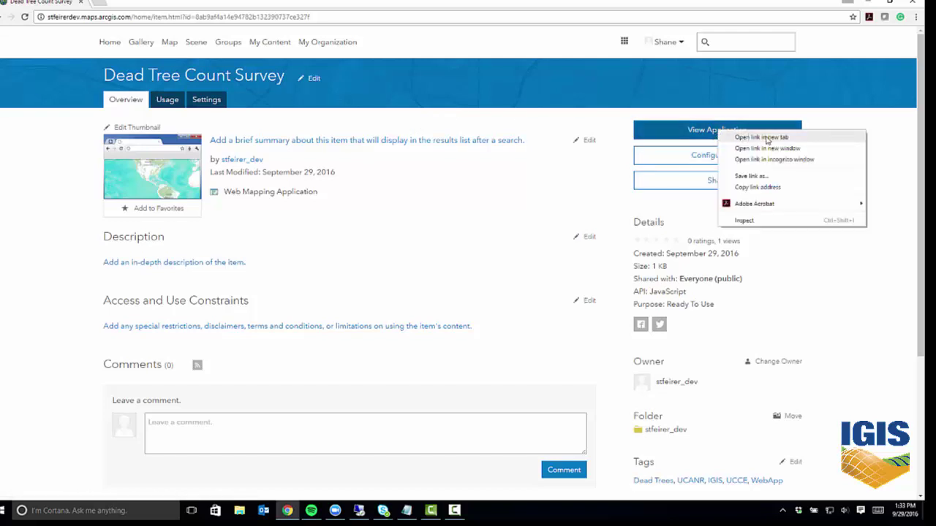
click(766, 138)
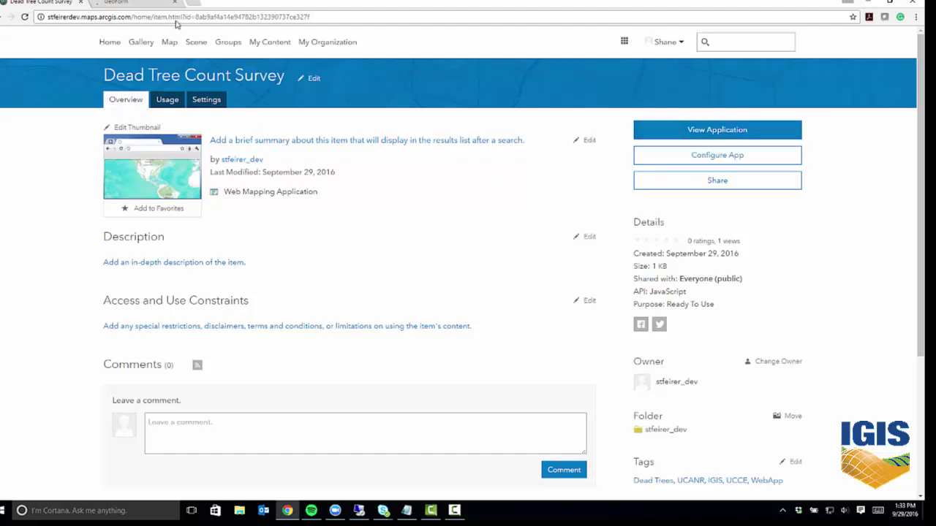
click(146, 2)
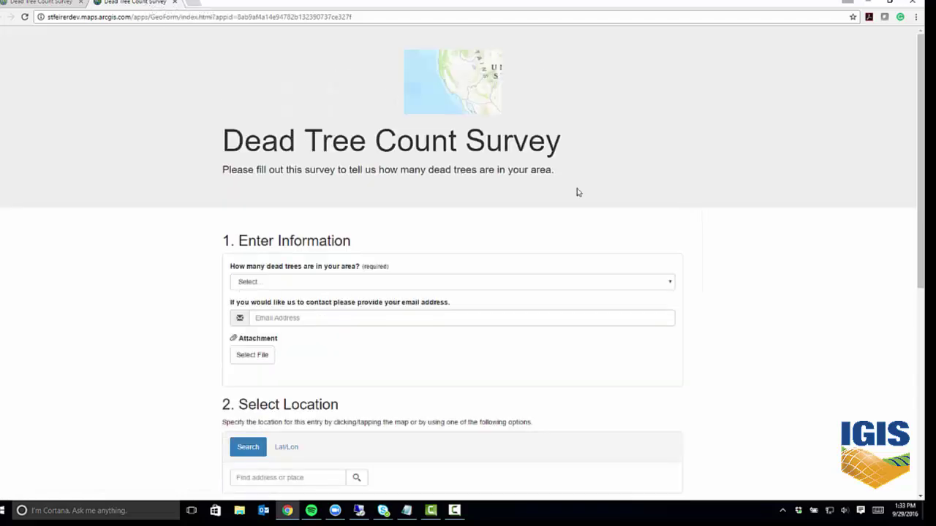
Check the dead tree count choices, scroll down to the location map, and close the survey tab.
click(671, 284)
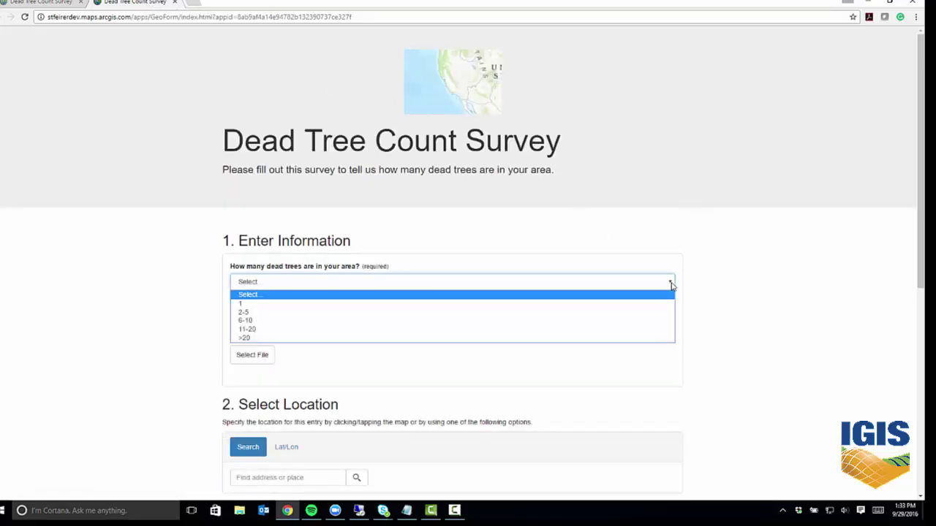
click(671, 284)
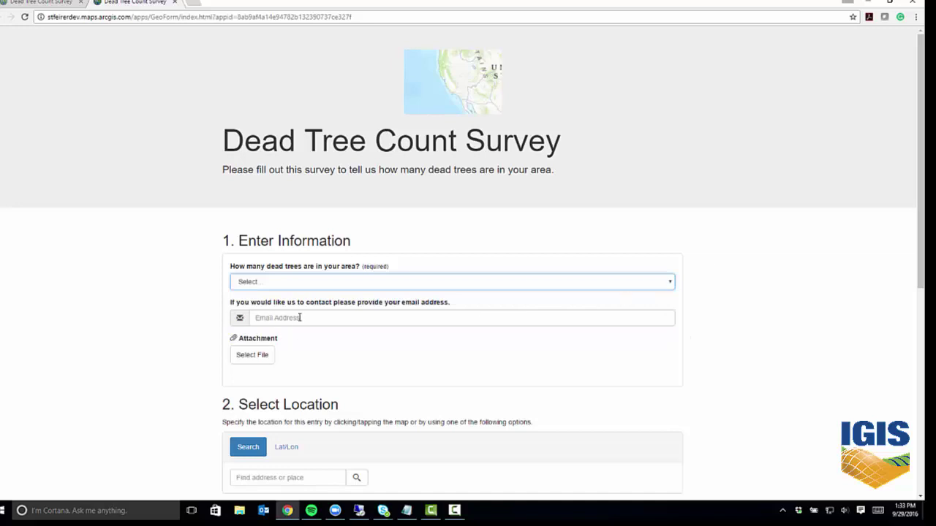
scroll(294, 295, down, 2)
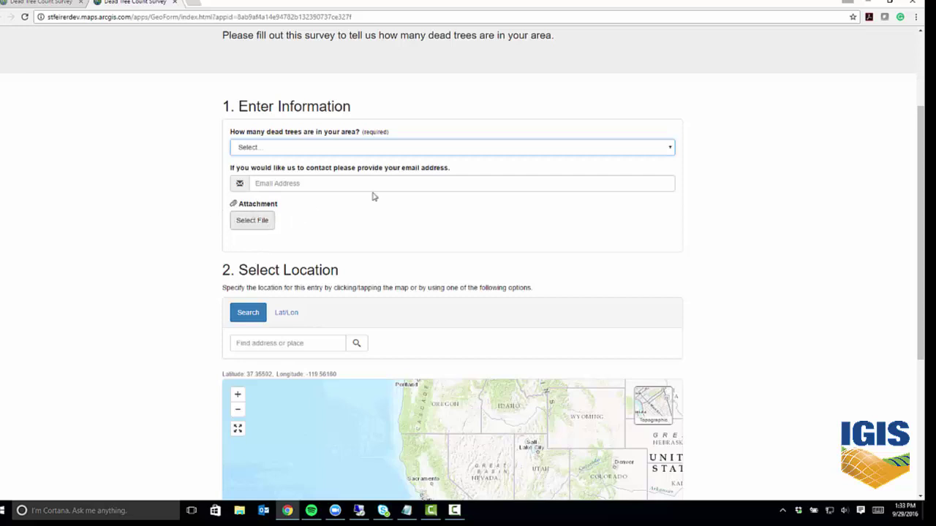
drag(915, 263, 914, 278)
scroll(913, 278, down, 1)
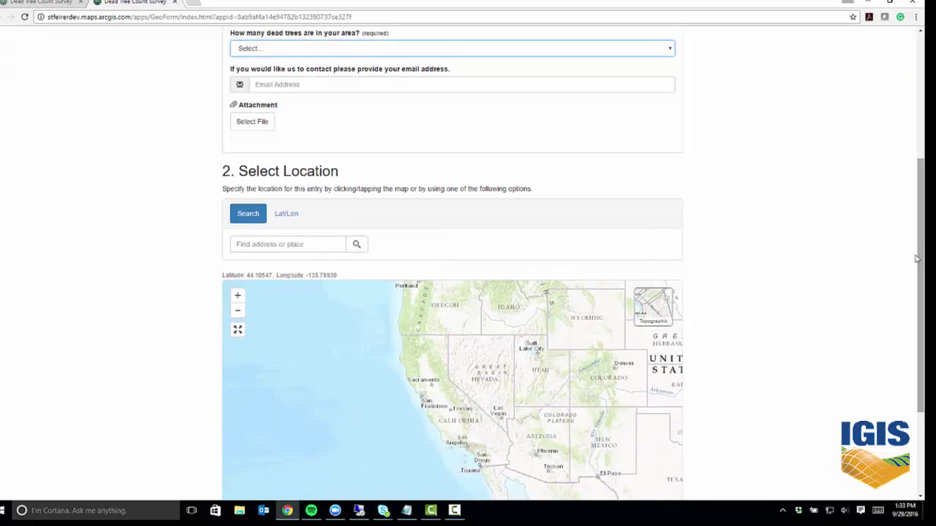
scroll(906, 366, down, 2)
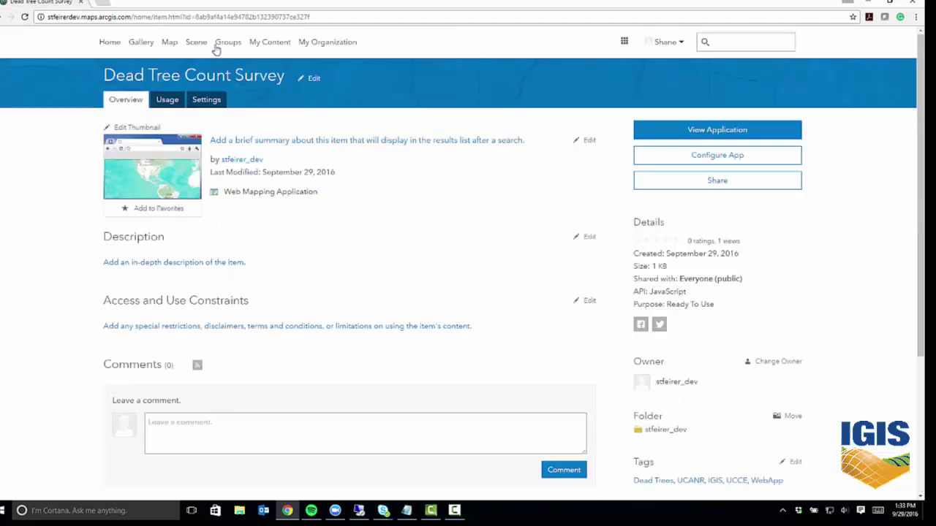
click(174, 2)
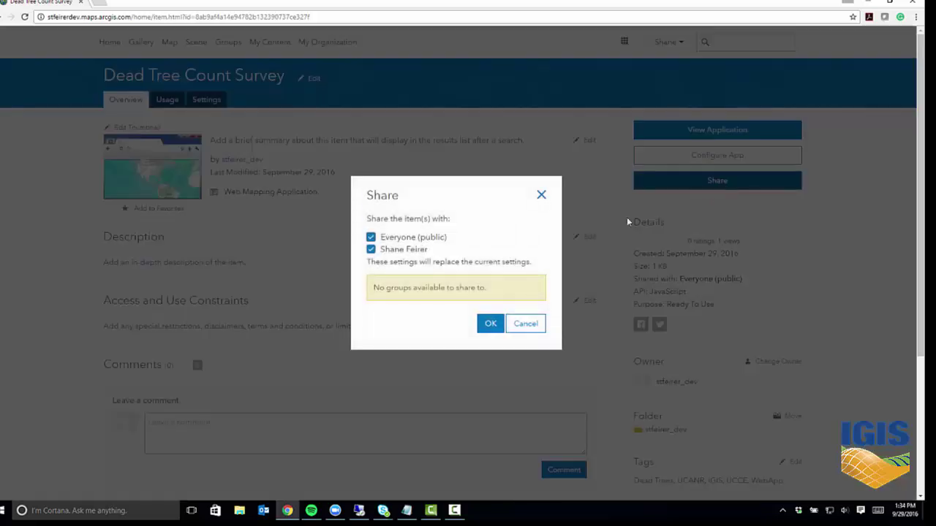
Confirm Everyone (public) sharing for the survey and select the item page URL with Ctrl+L.
click(490, 326)
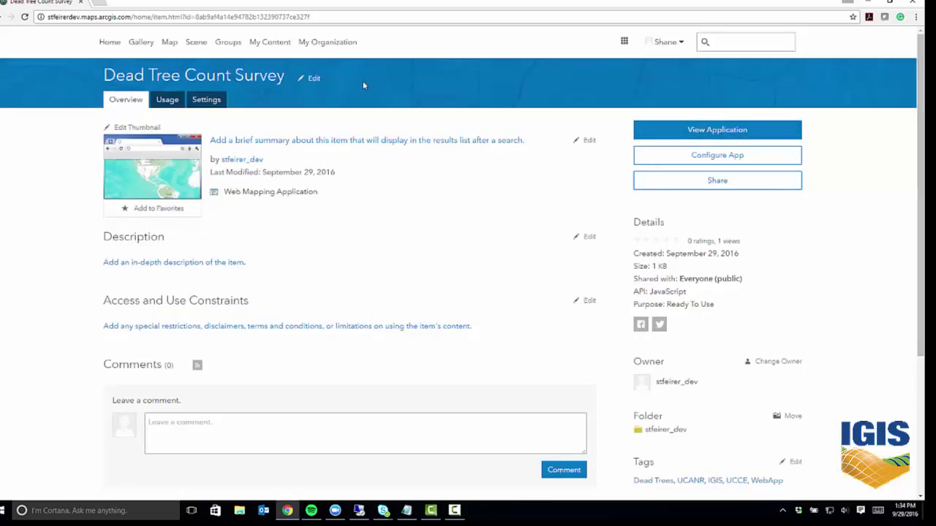
key(ctrl+l)
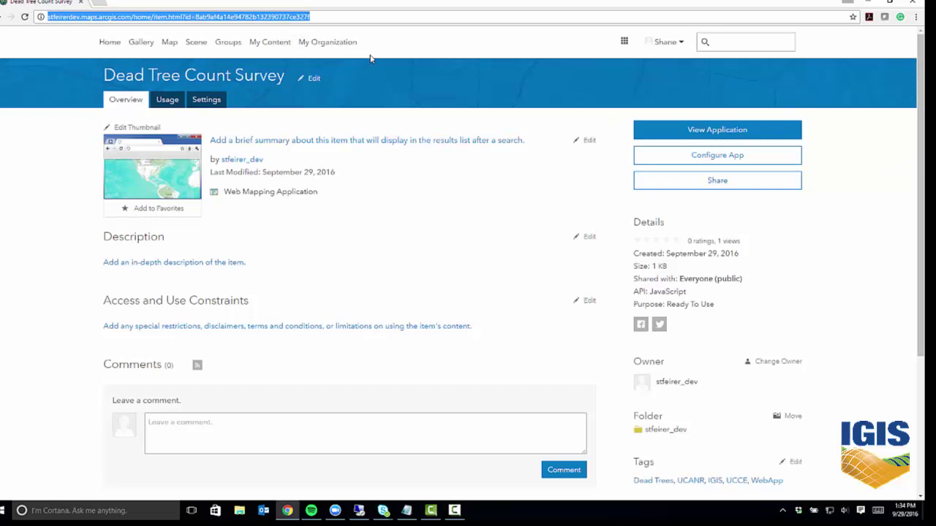